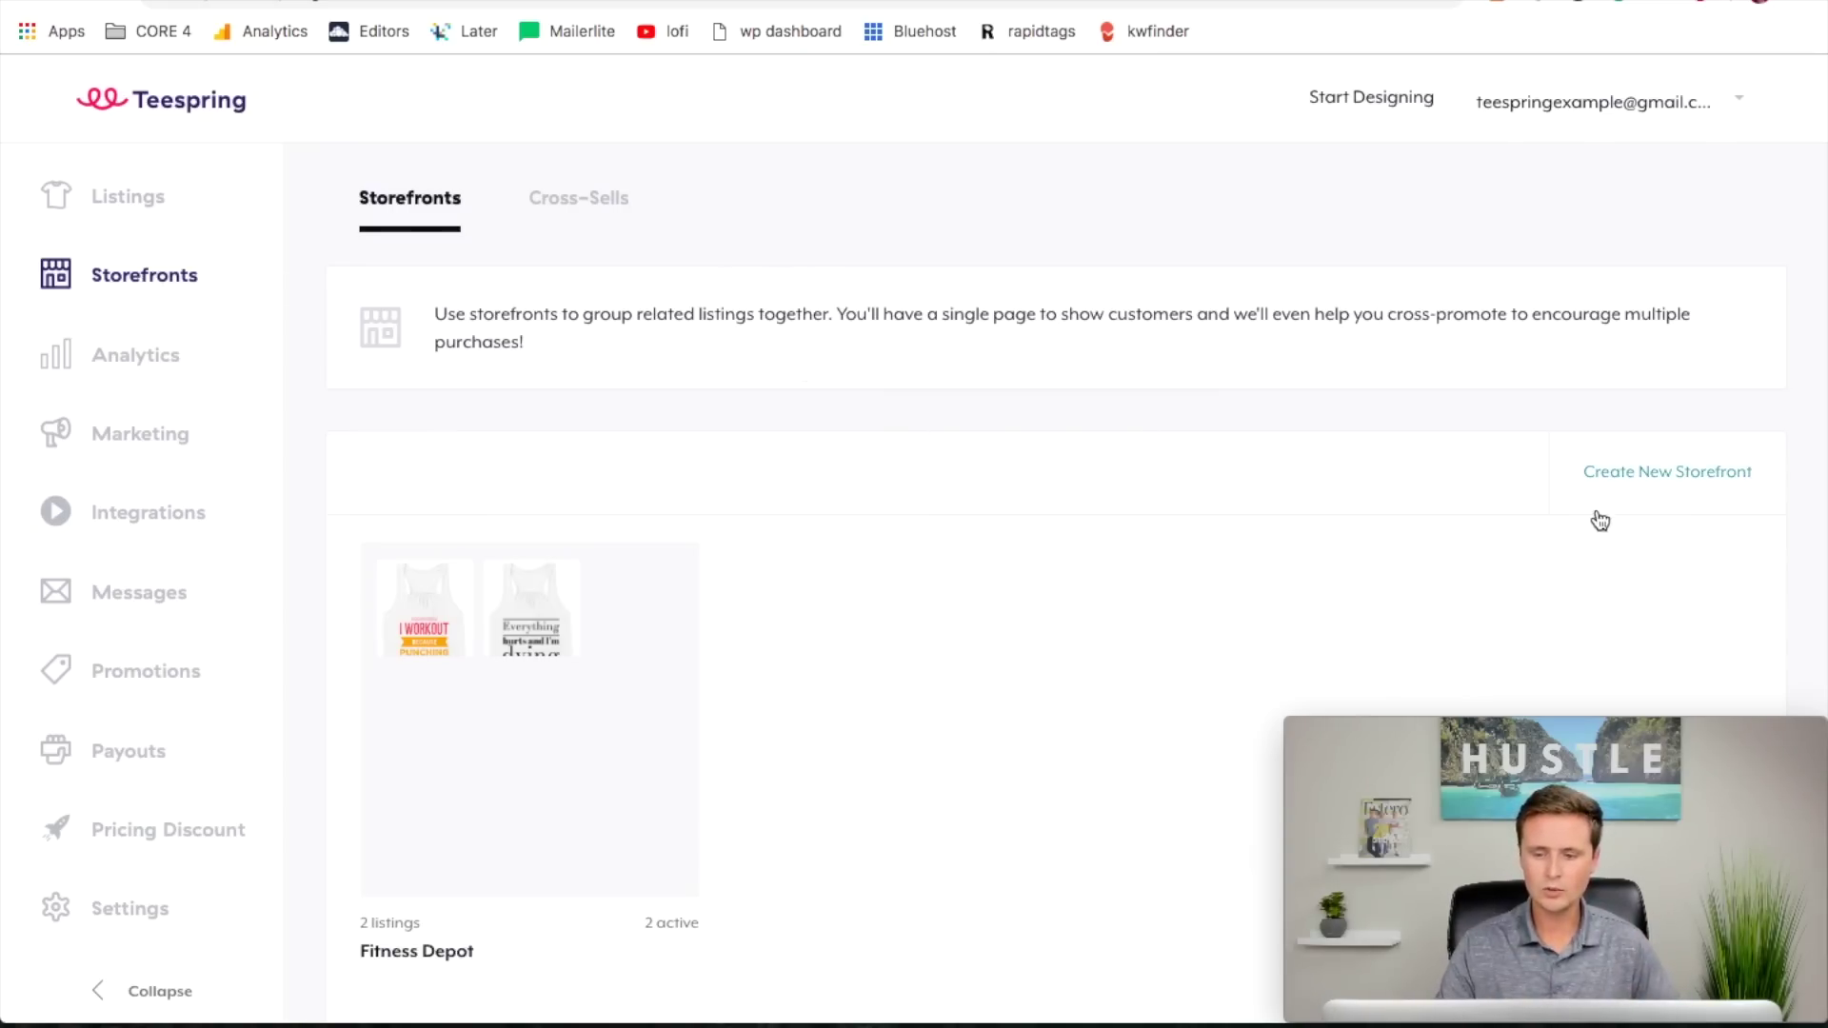
Step: Create a new storefront named "Yoga Store"
click(1690, 513)
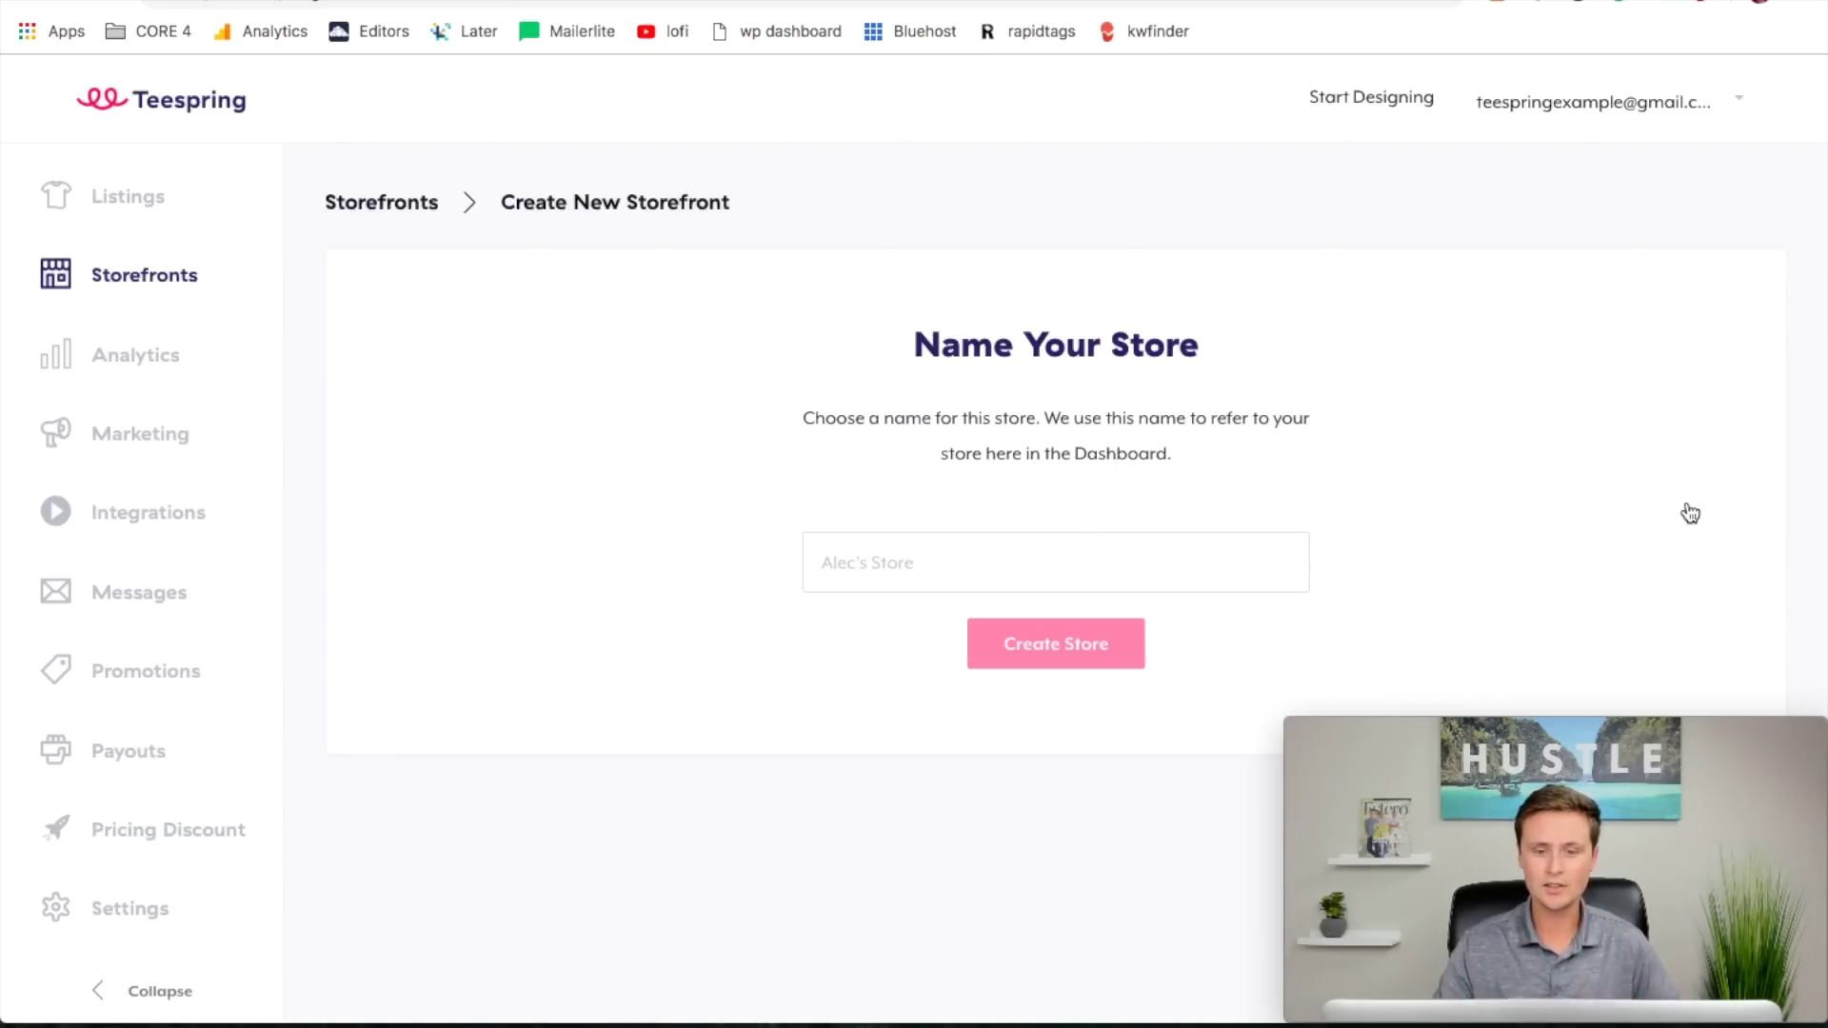
click(1007, 560)
text(Yoga s)
key(BackSpace)
text(Store)
click(1090, 664)
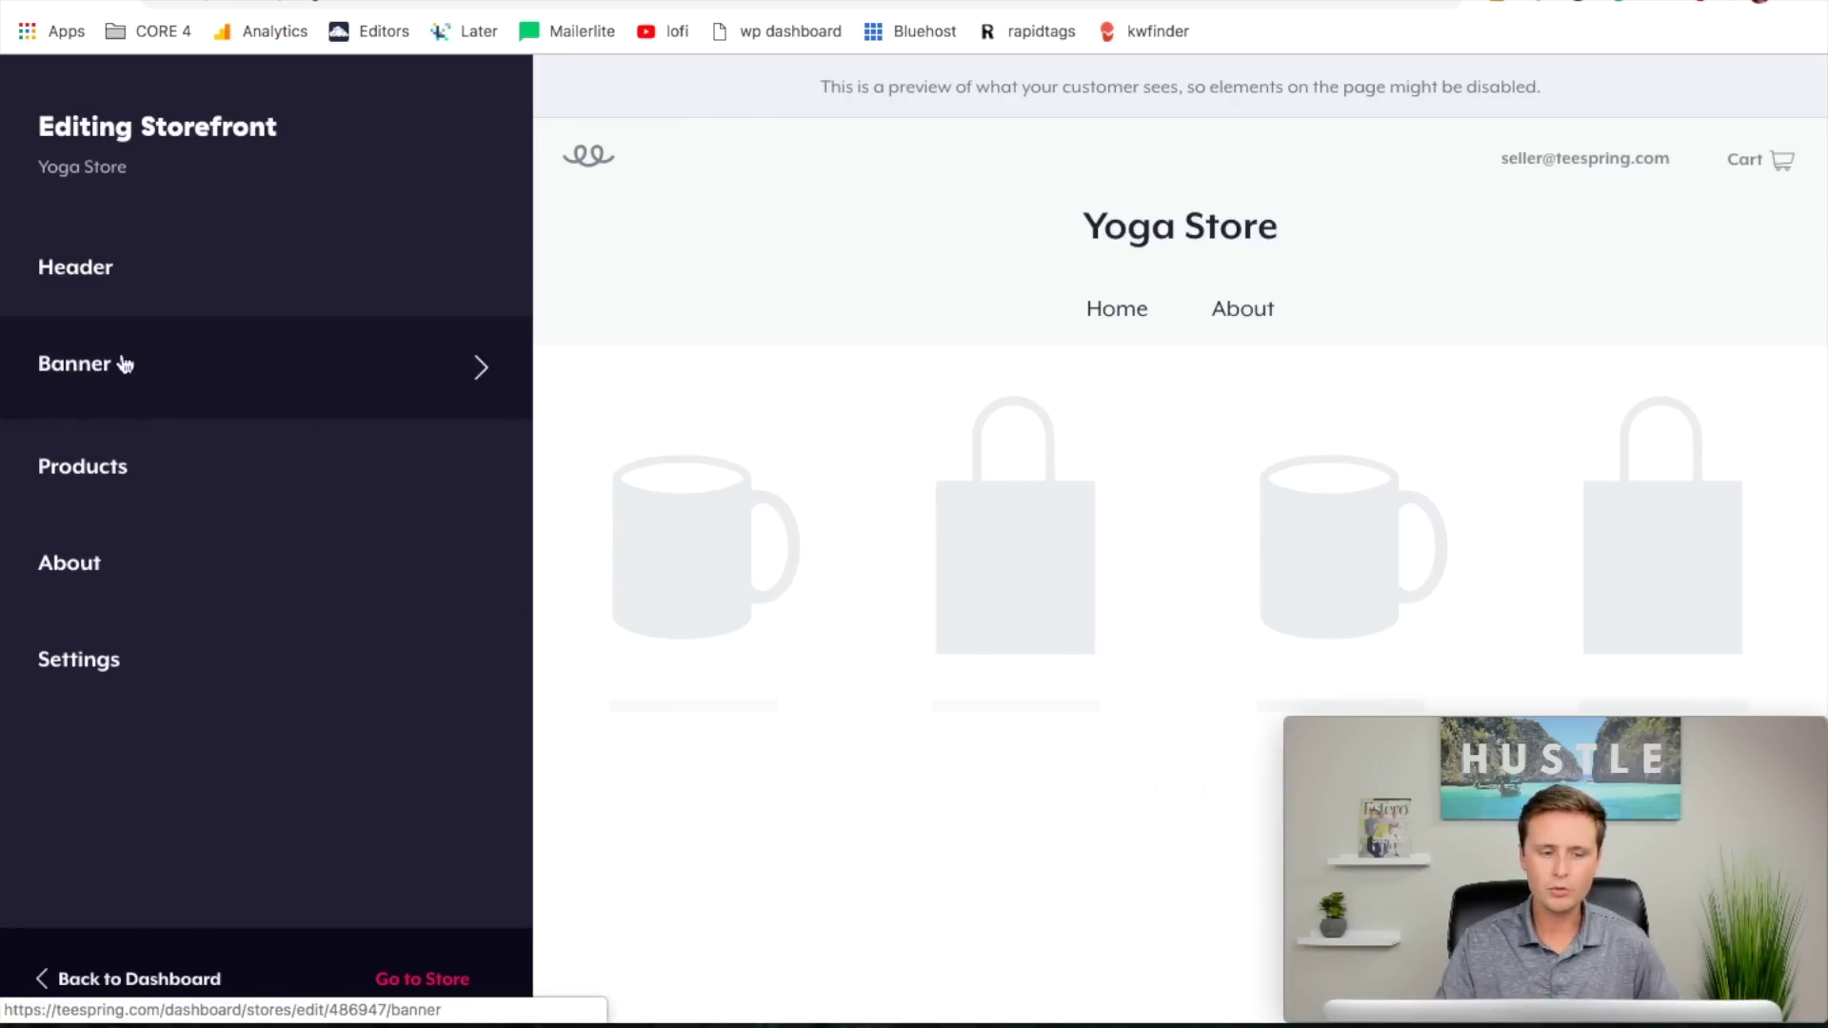
Step: Review the storefront's header and banner options, leaving each section without saving changes
click(89, 278)
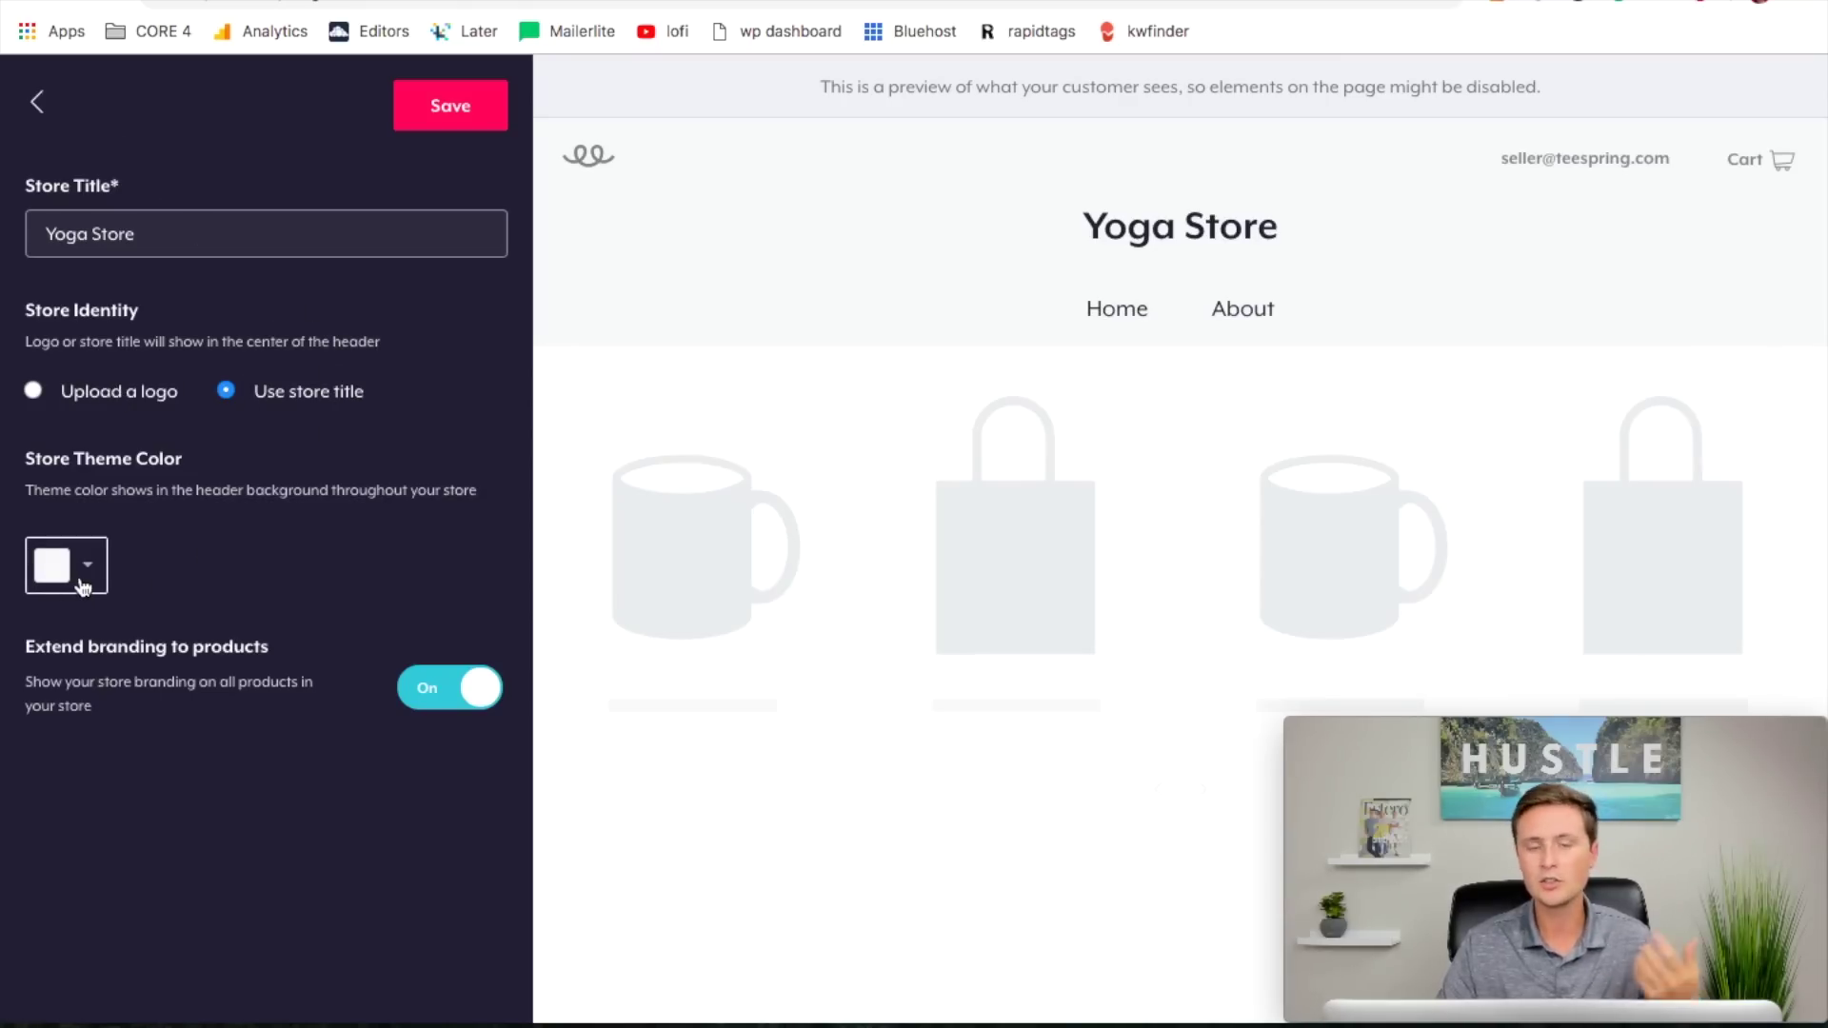
click(38, 103)
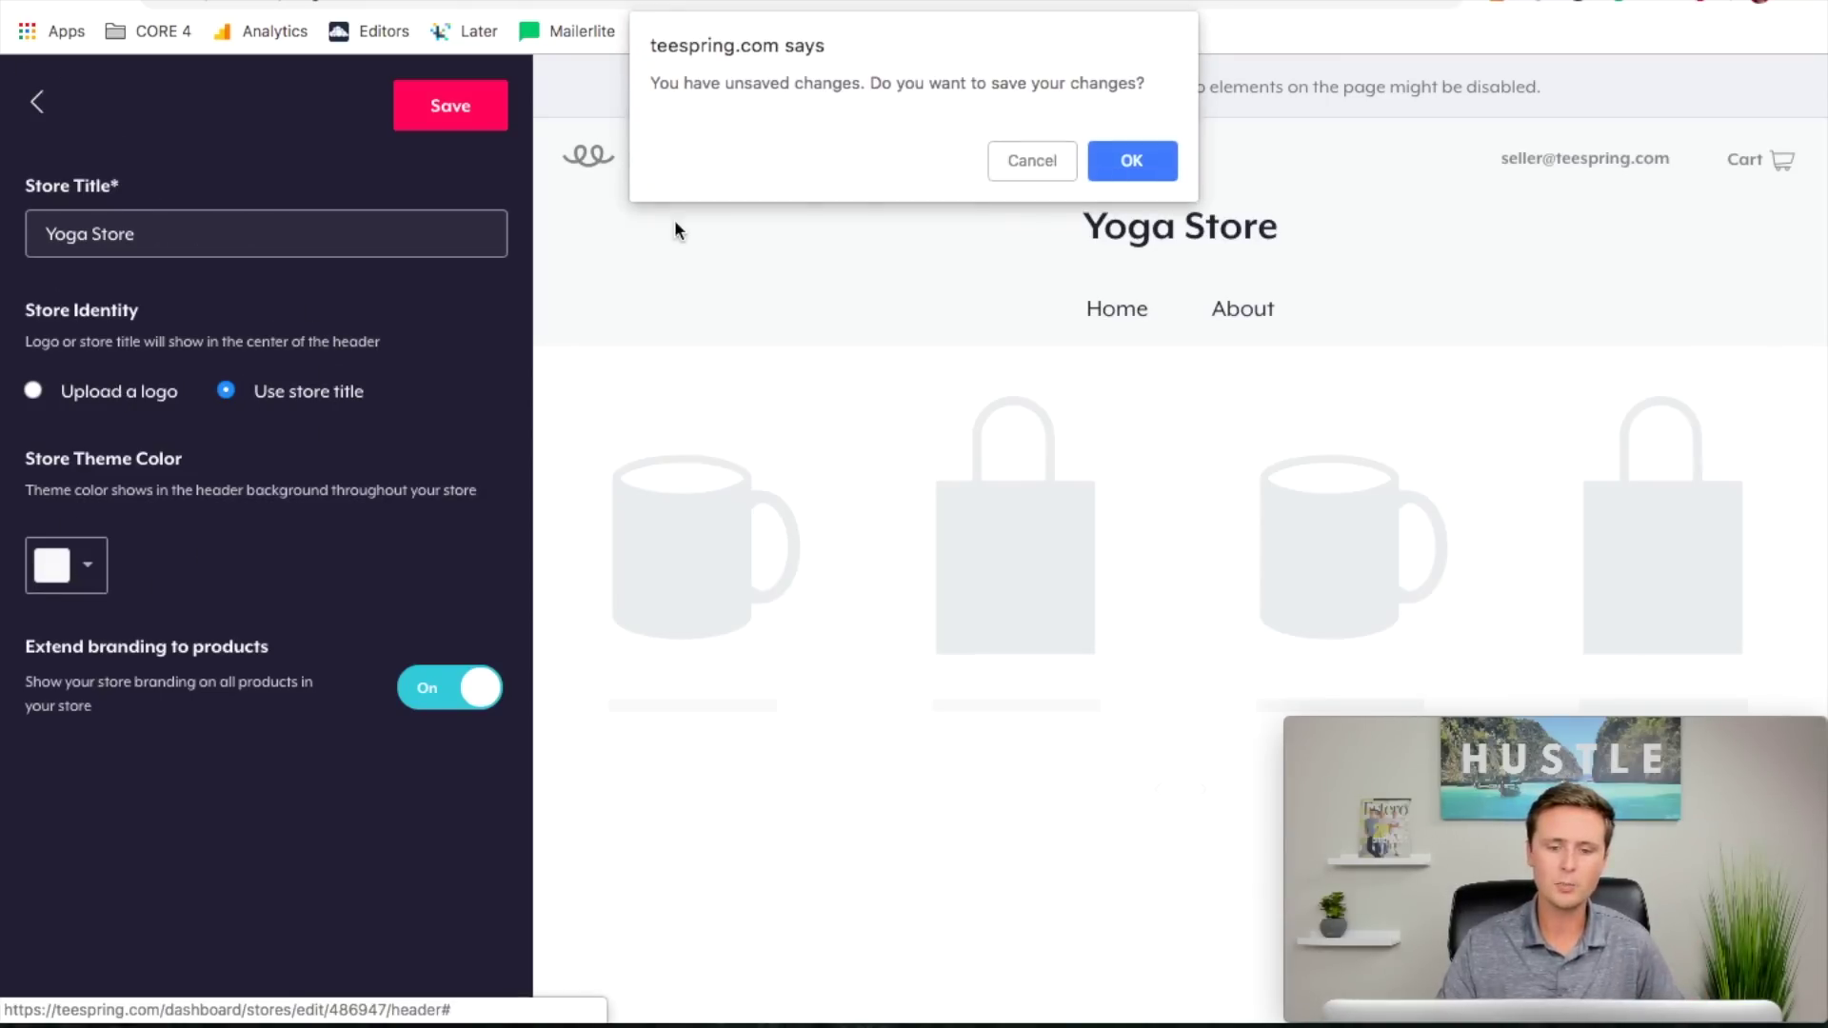
click(1064, 158)
click(294, 359)
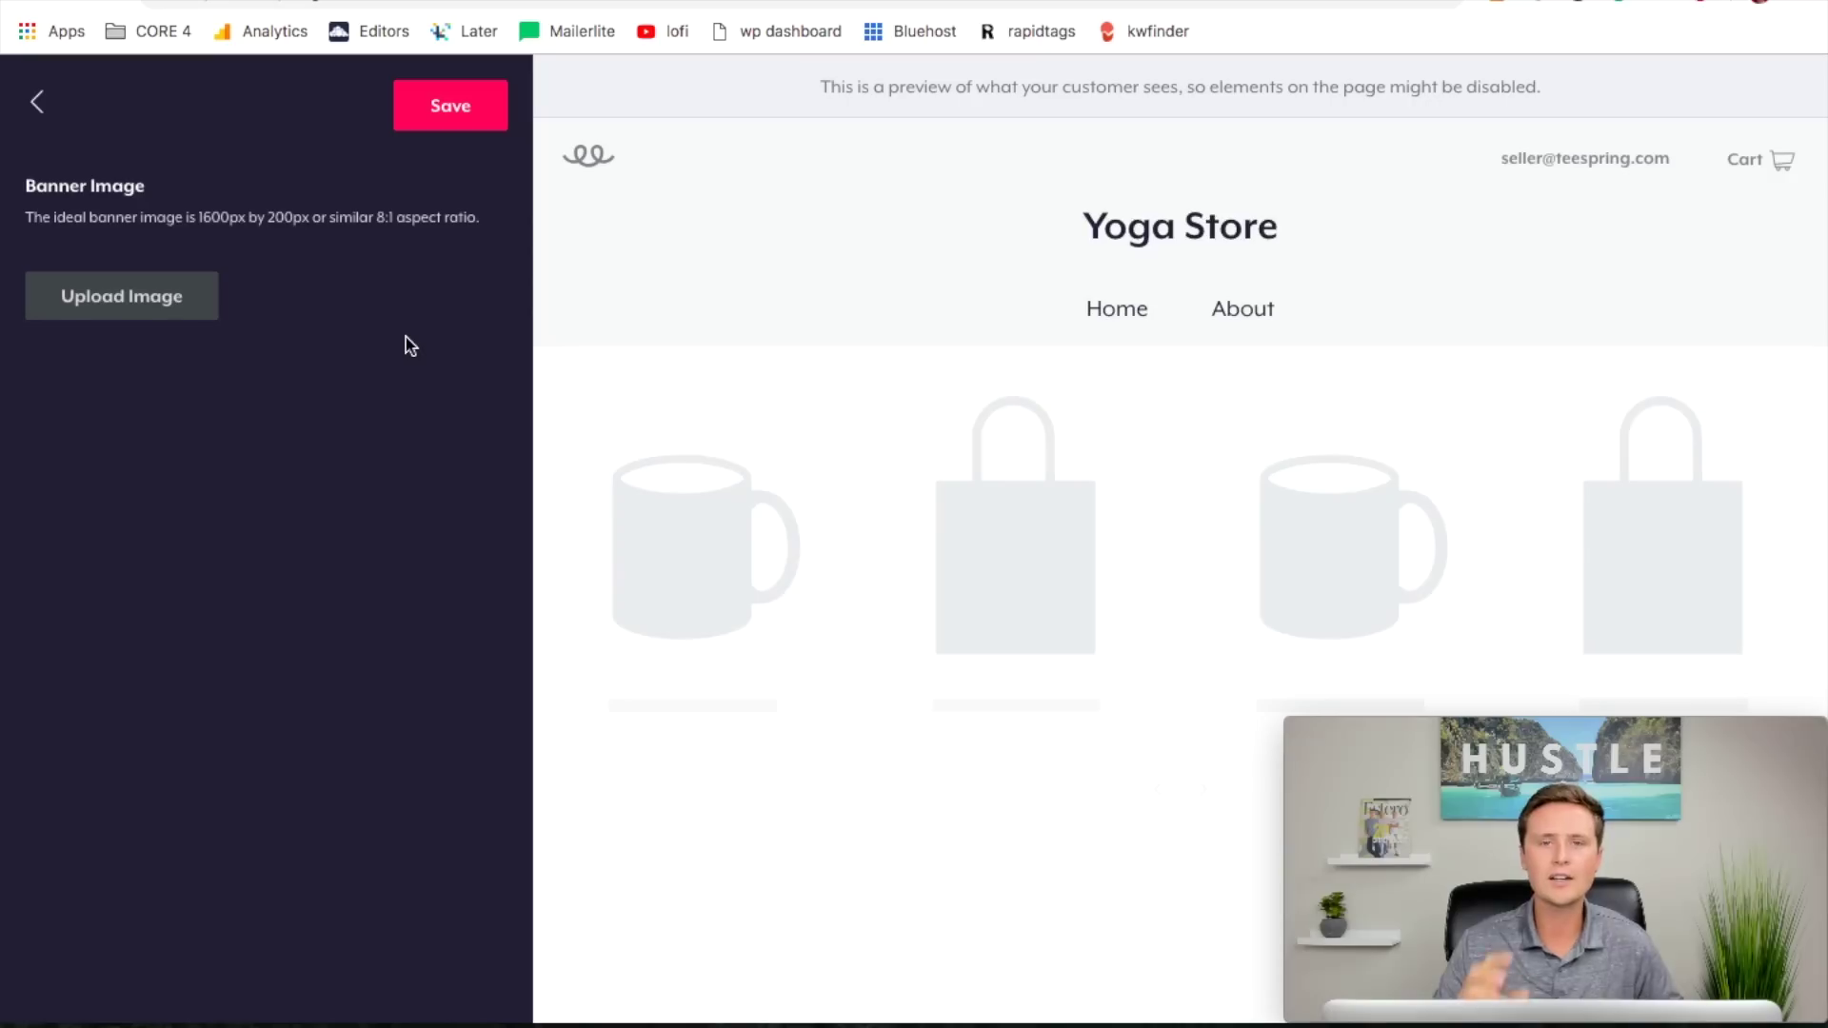
click(42, 103)
click(1033, 160)
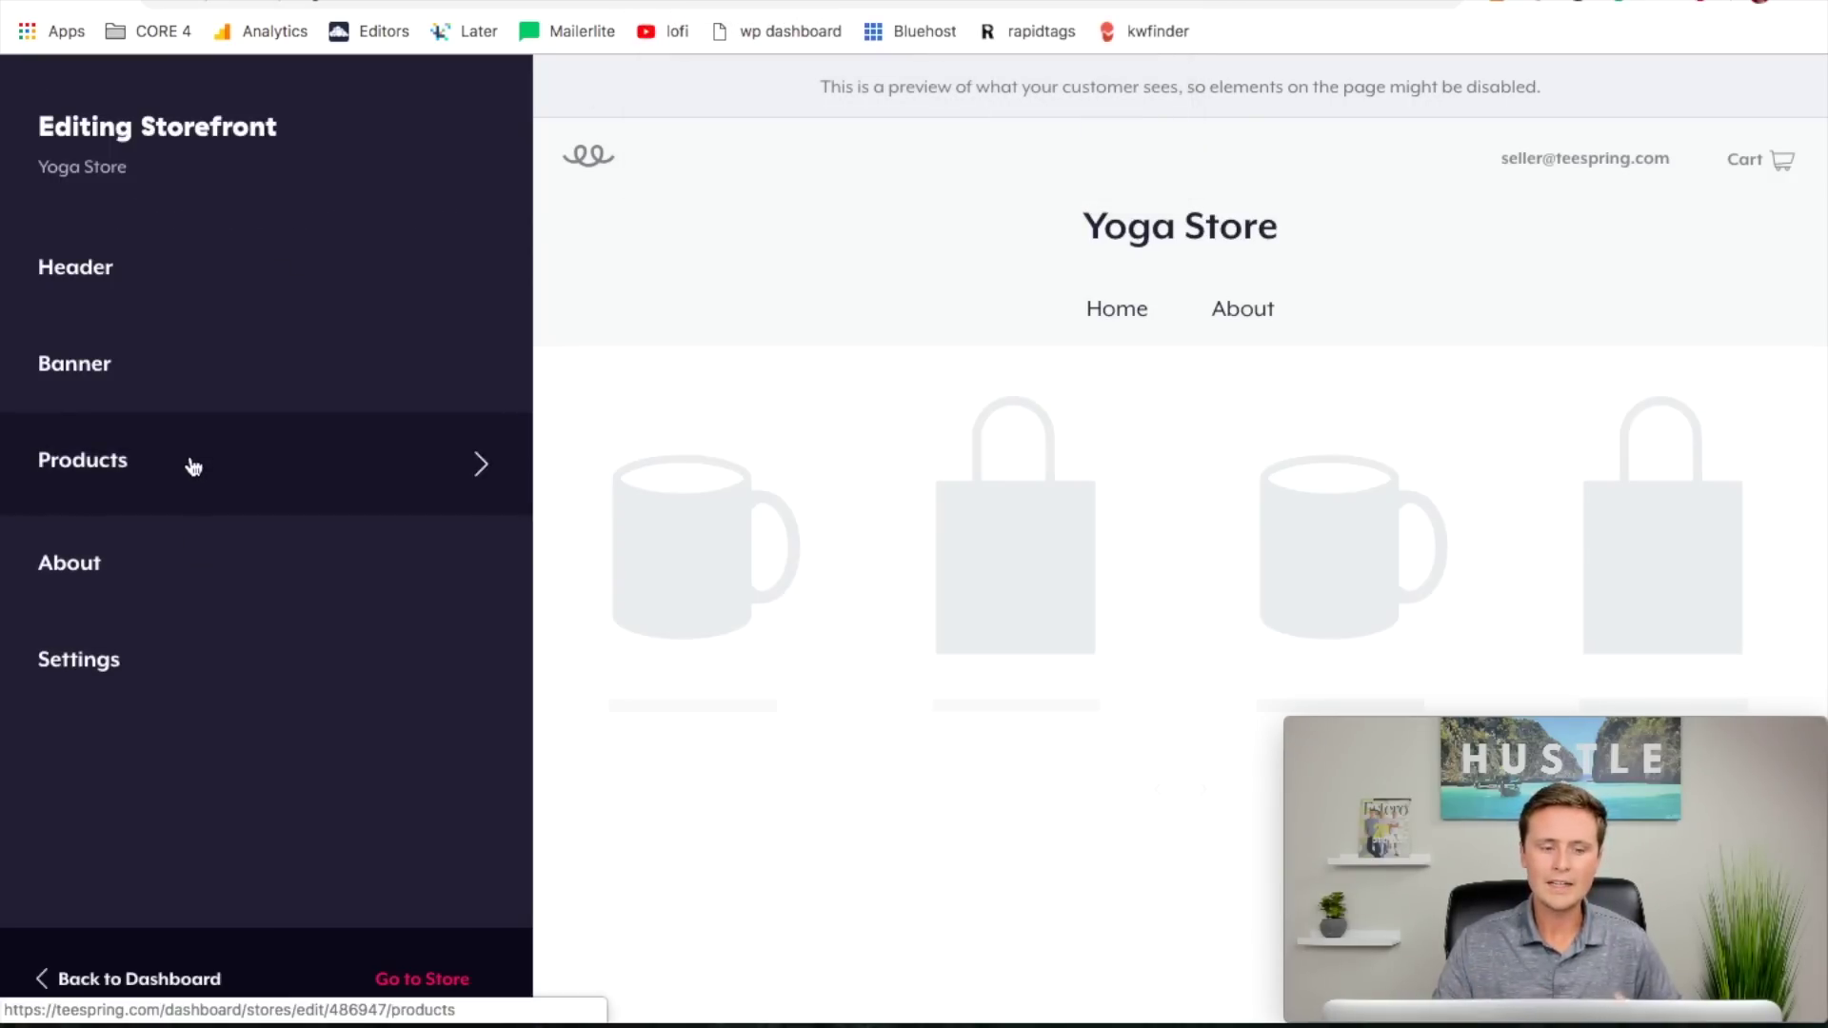
Step: Review the products that can be added to the storefront and leave the section without adding or saving any
click(189, 461)
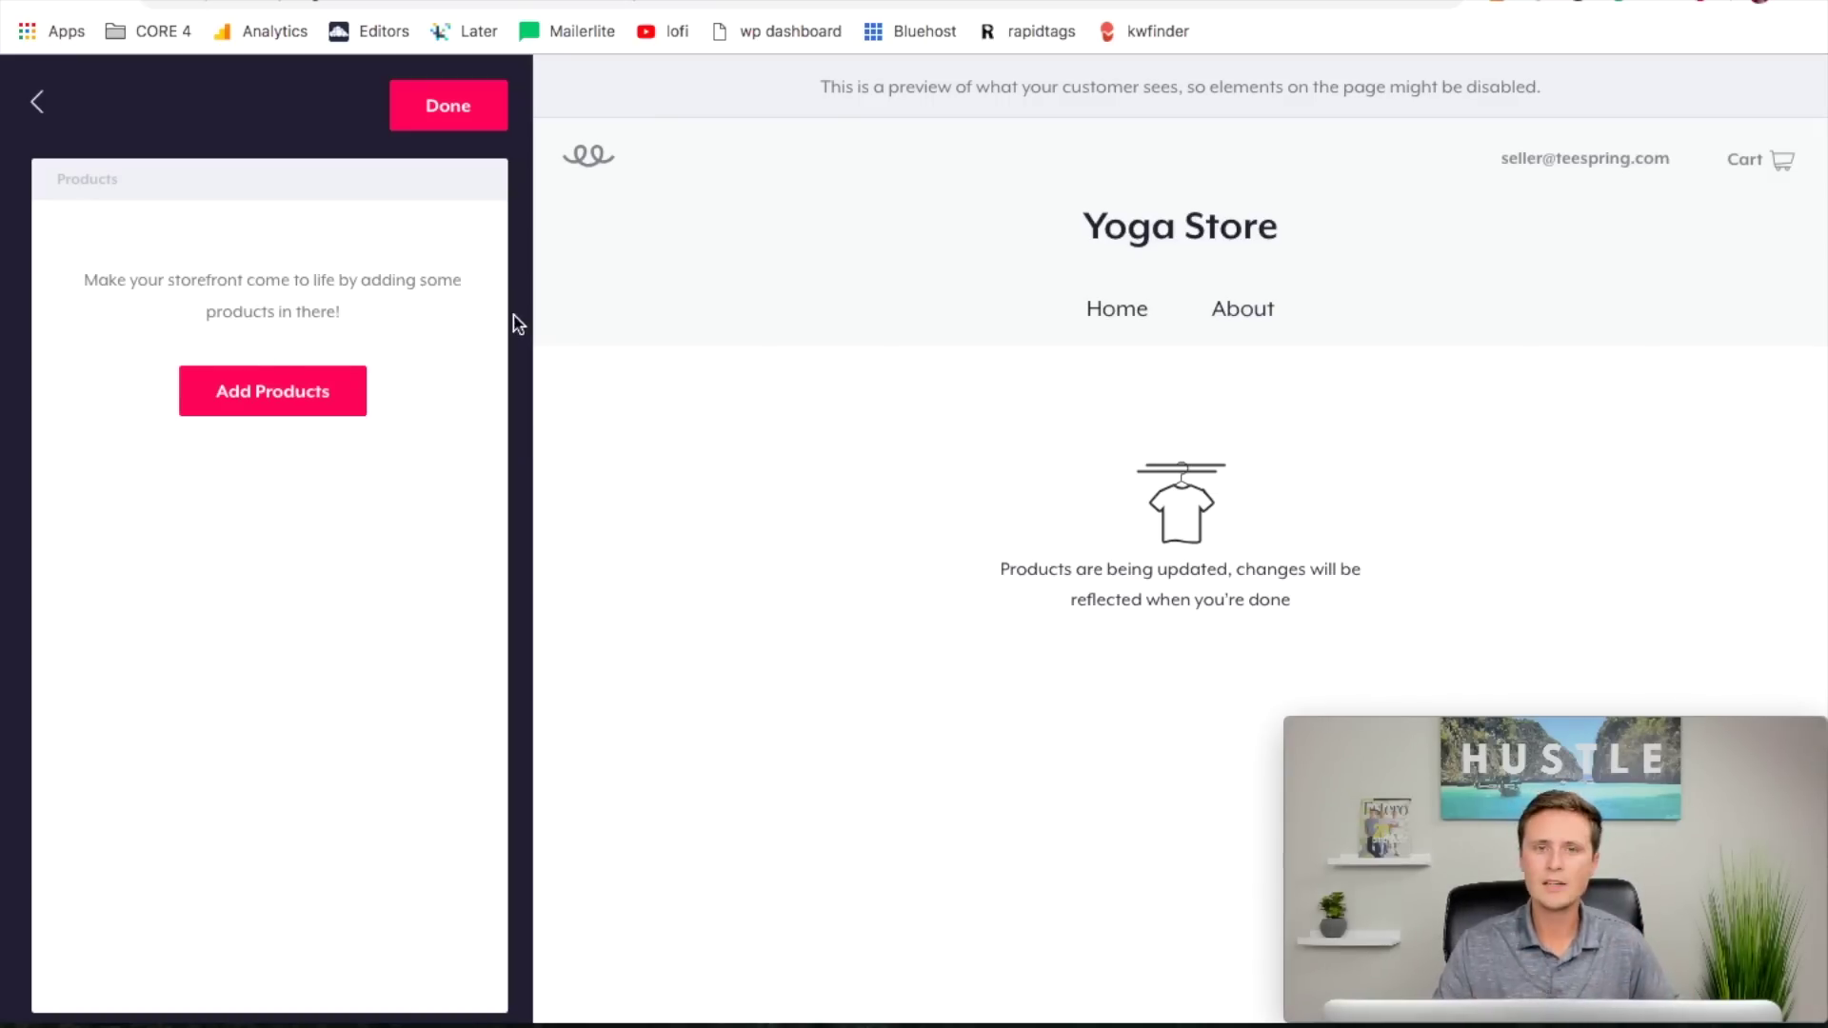
click(305, 395)
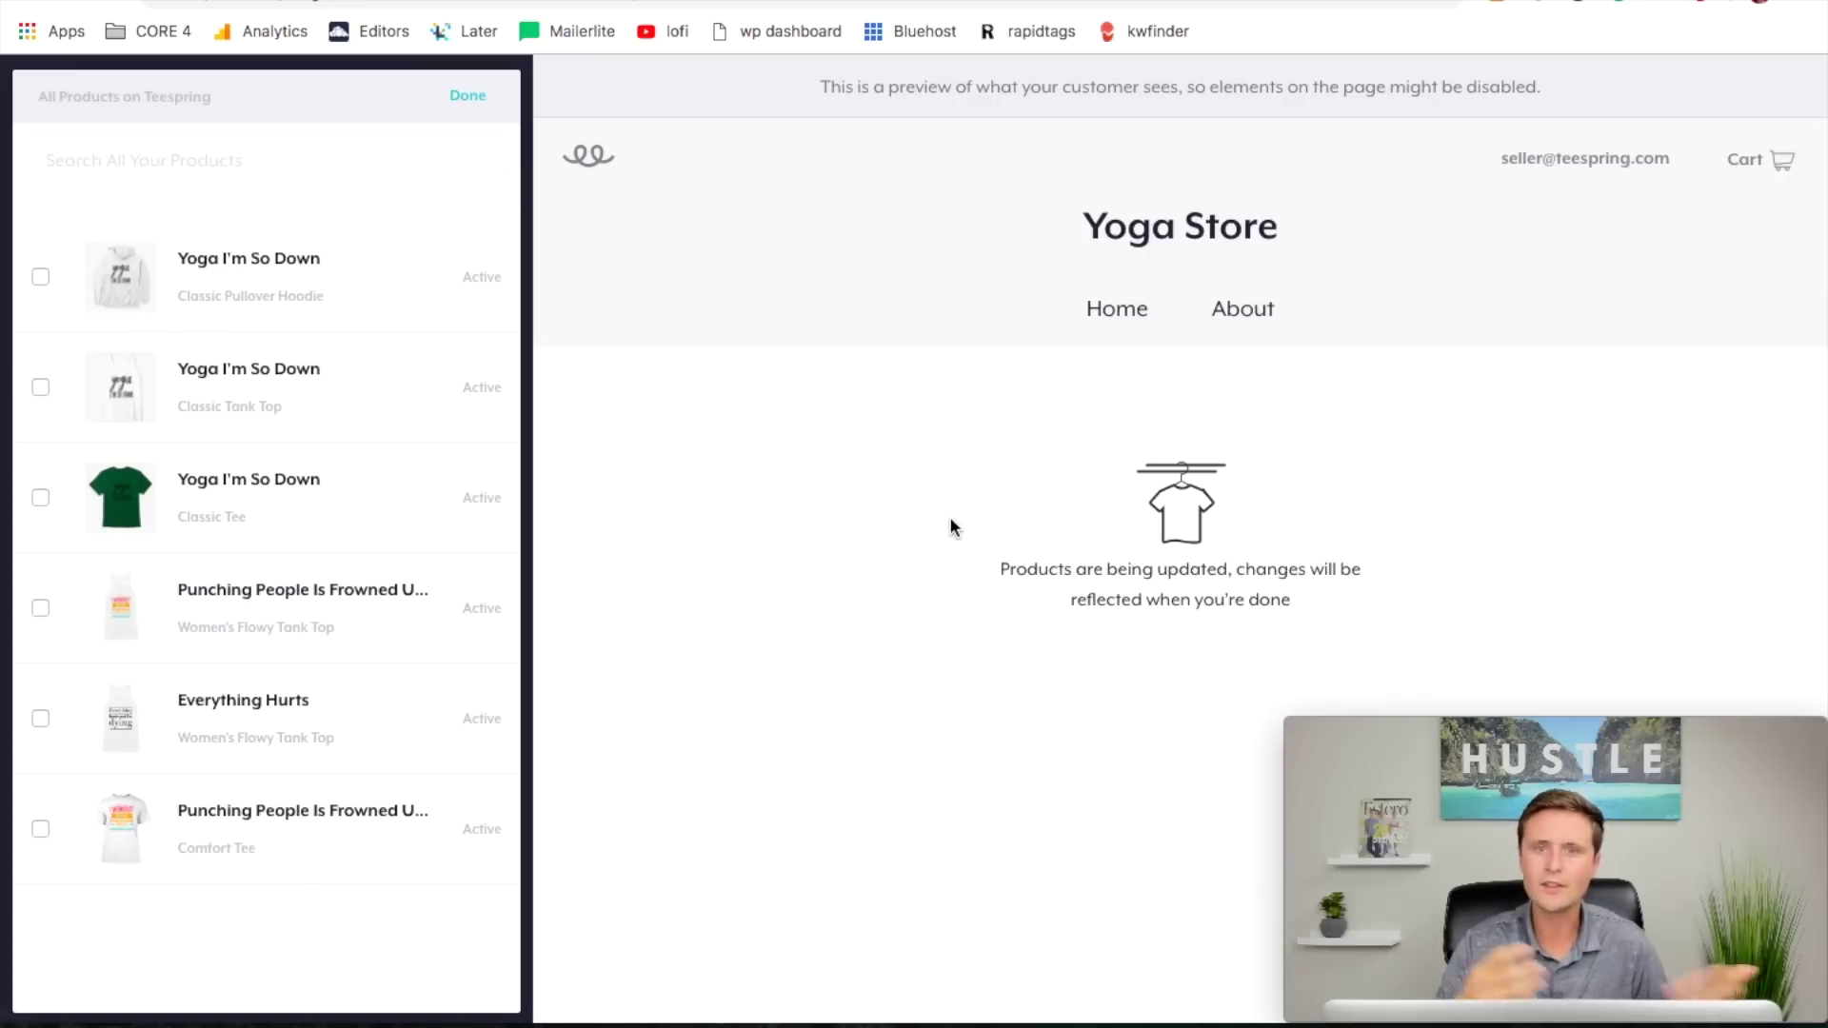
click(468, 95)
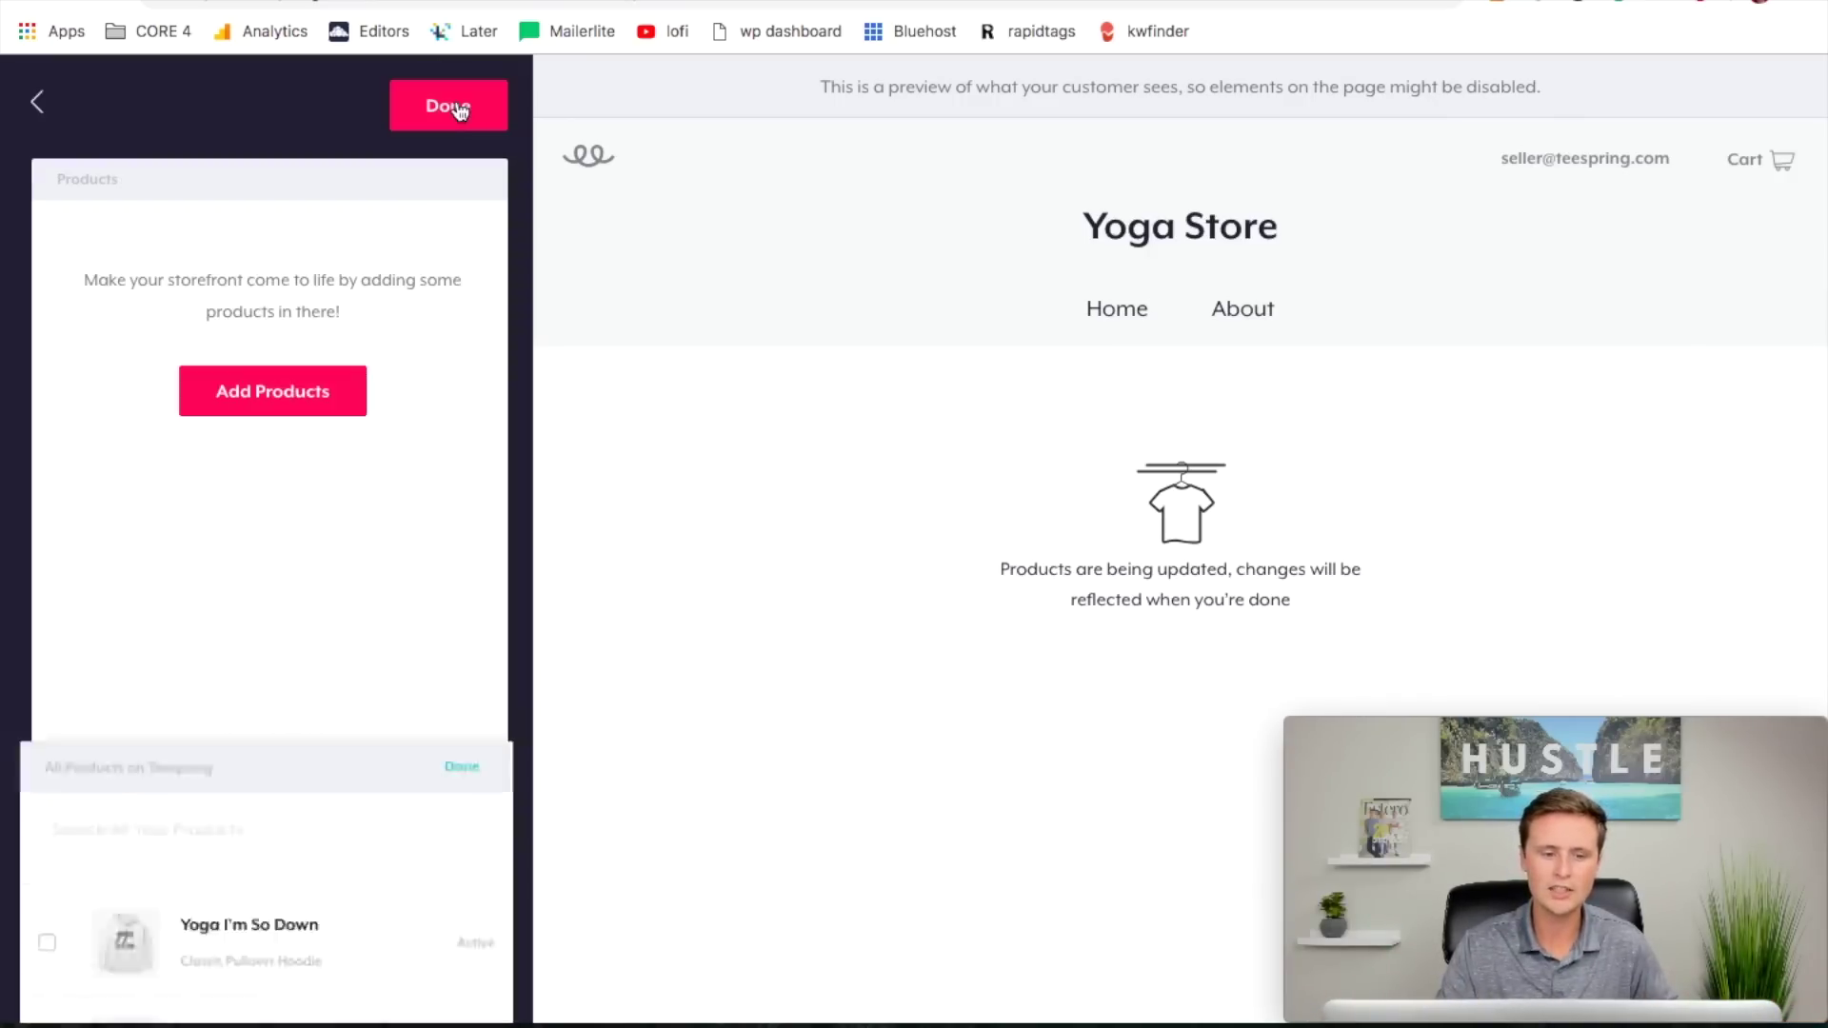
click(38, 112)
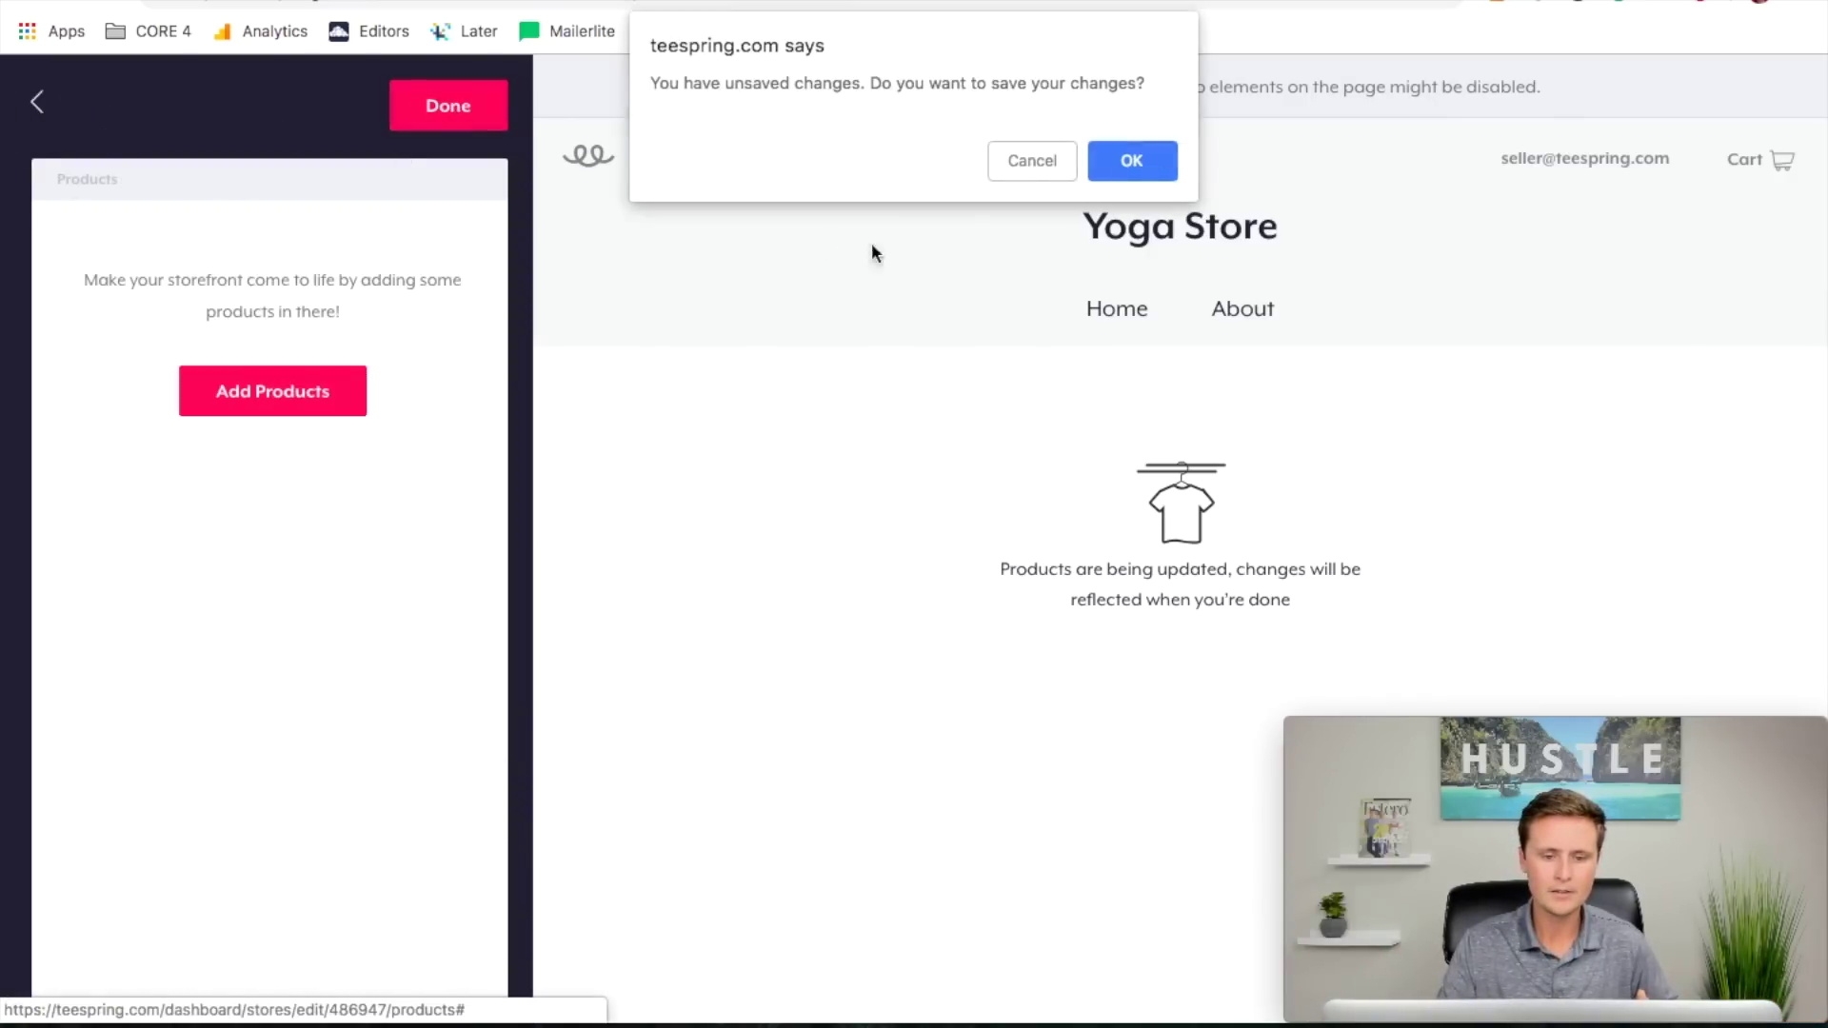
click(1020, 174)
Step: Review the About section's store description, website and social media fields, leaving without saving
click(225, 552)
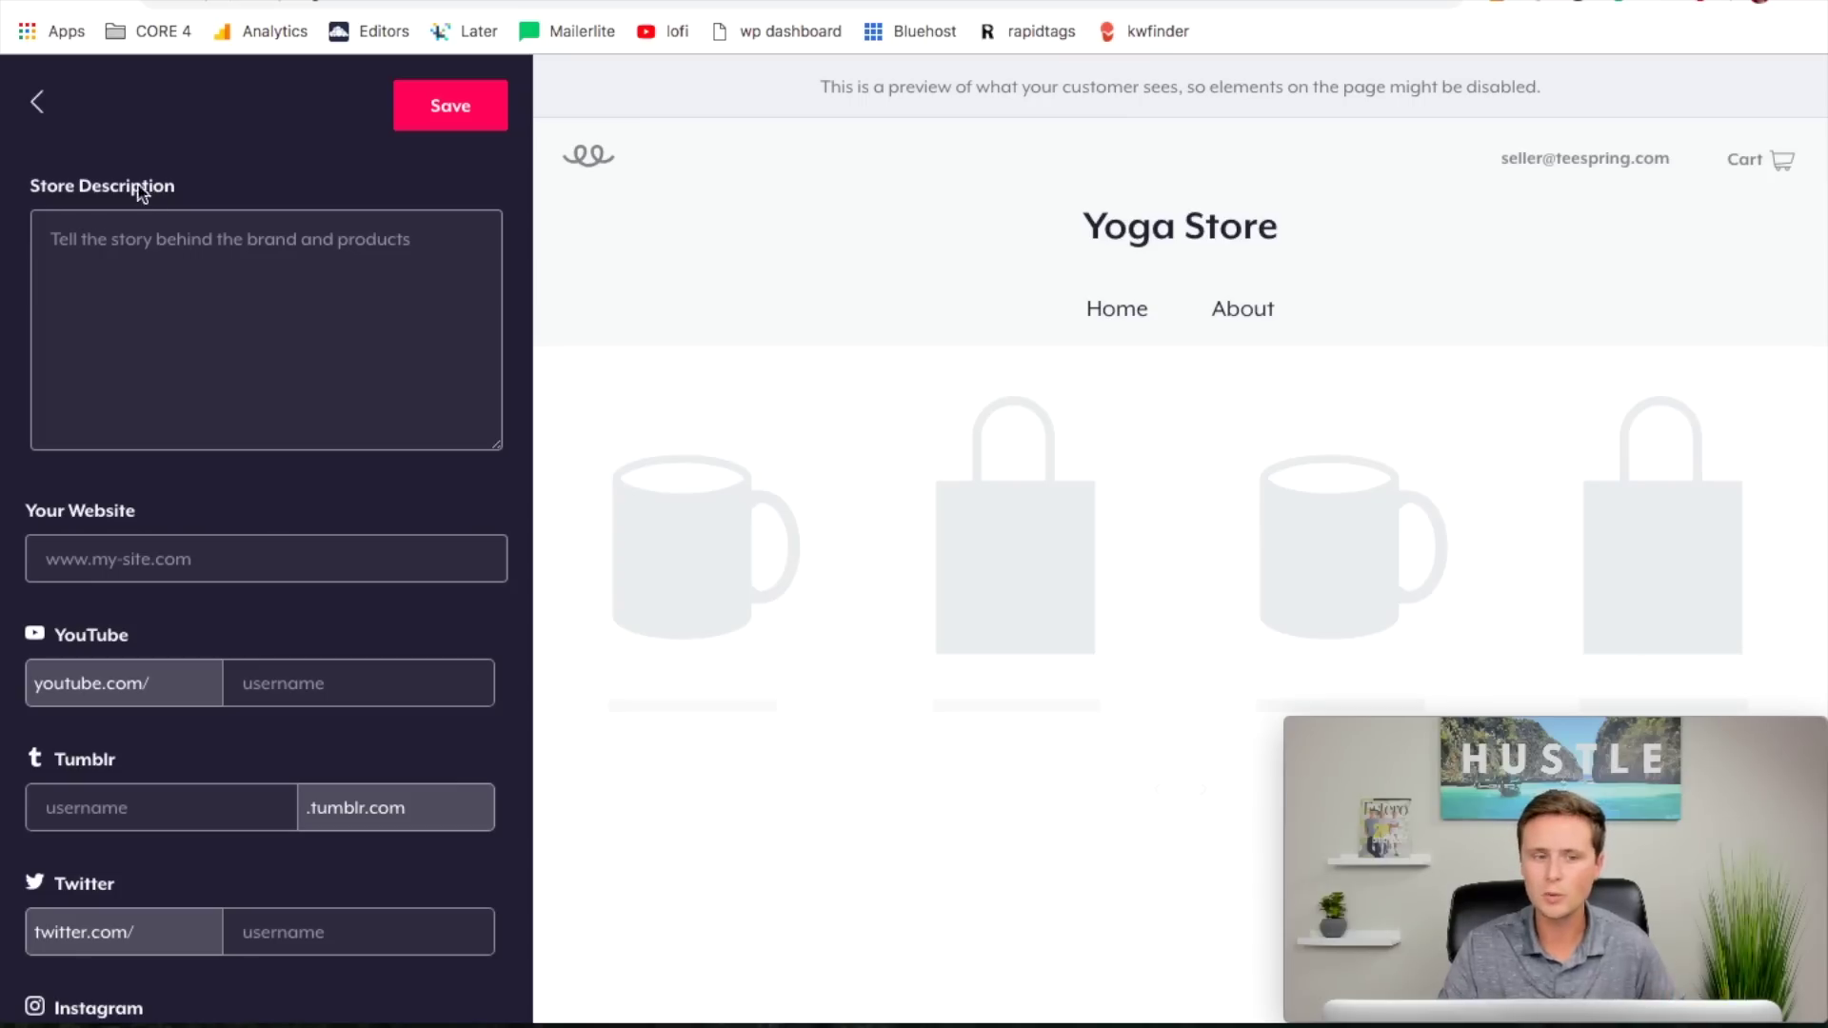
click(42, 107)
click(1057, 164)
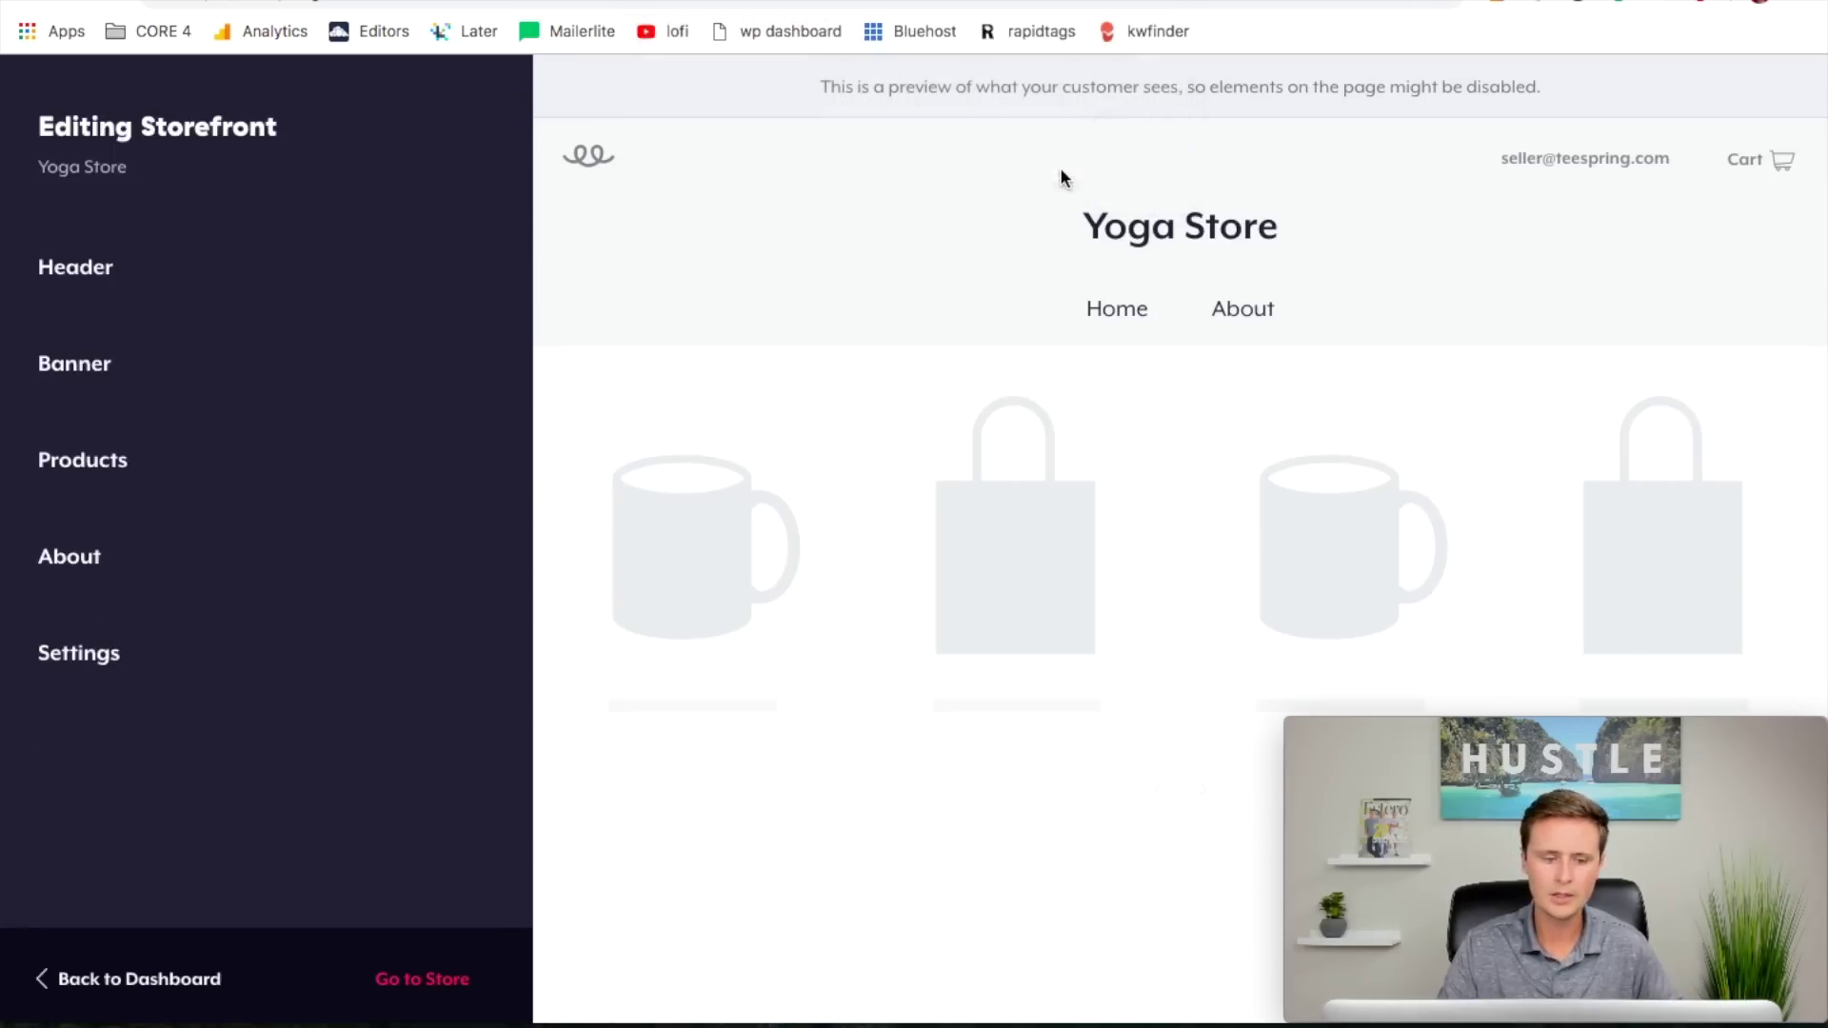
Step: Examine the storefront's URL permalink and cross-selling settings, then leave them without saving changes
click(141, 663)
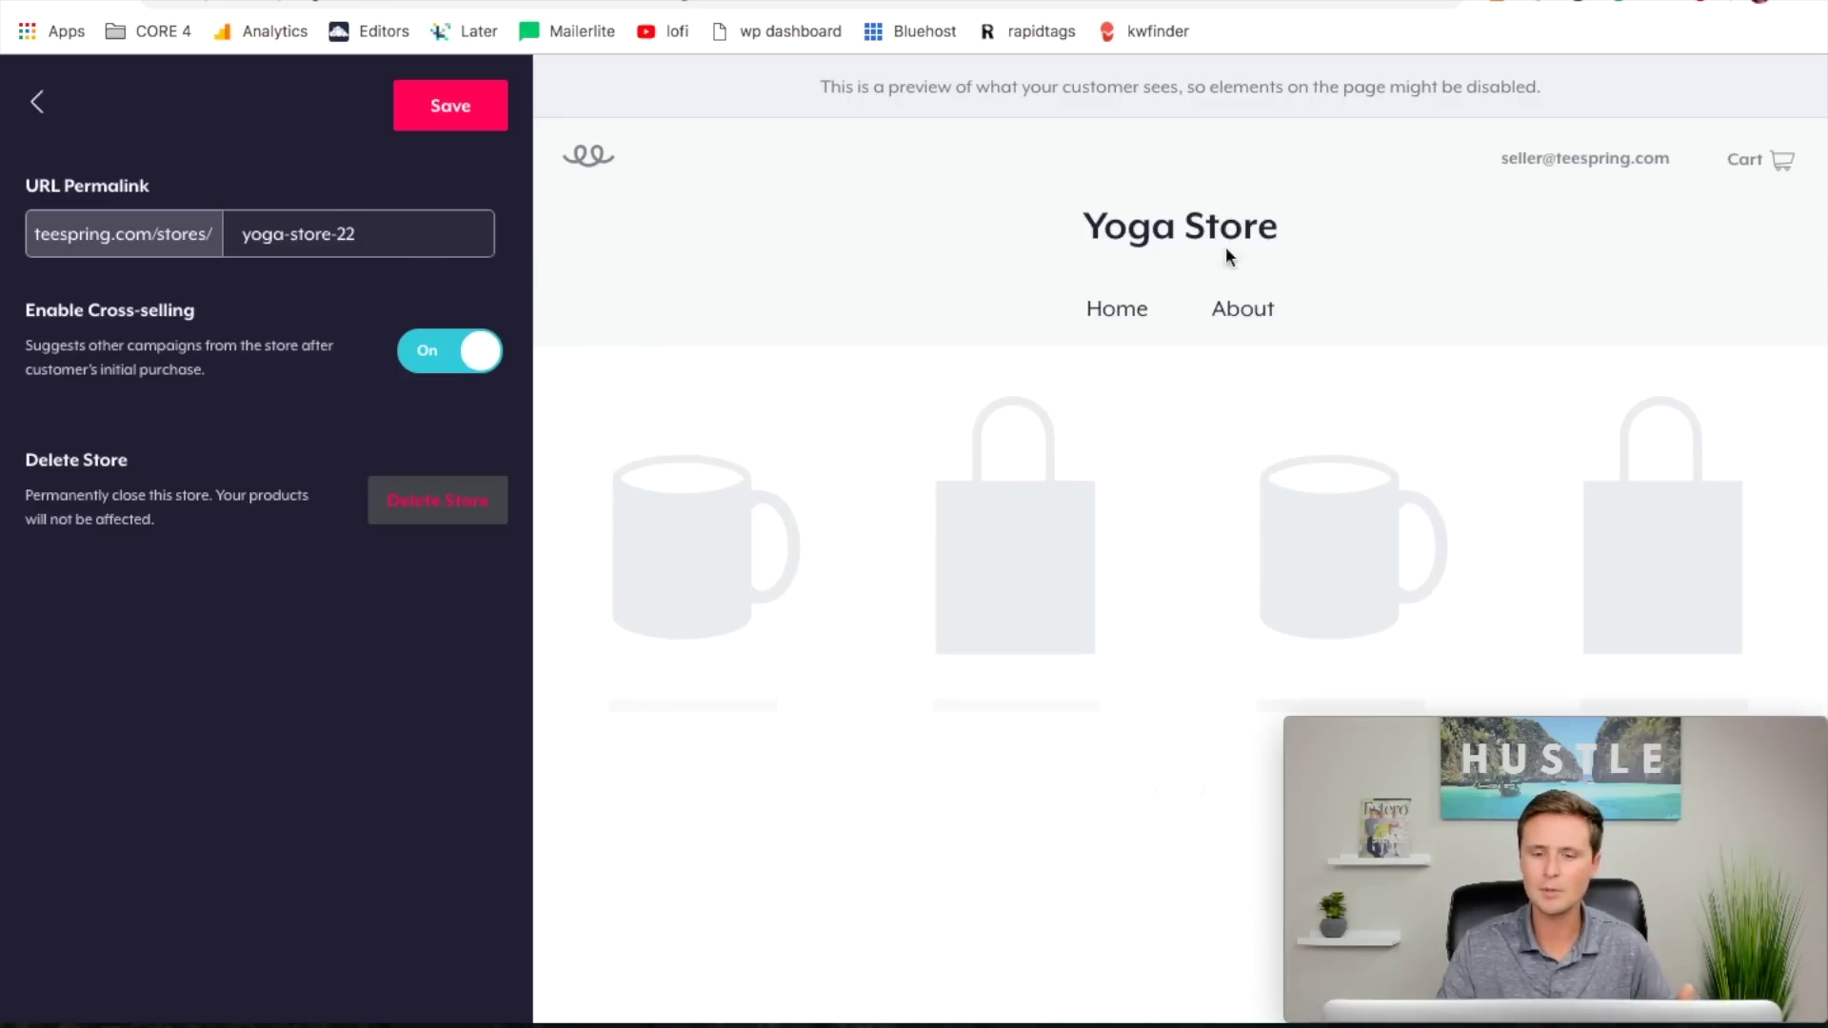
click(360, 238)
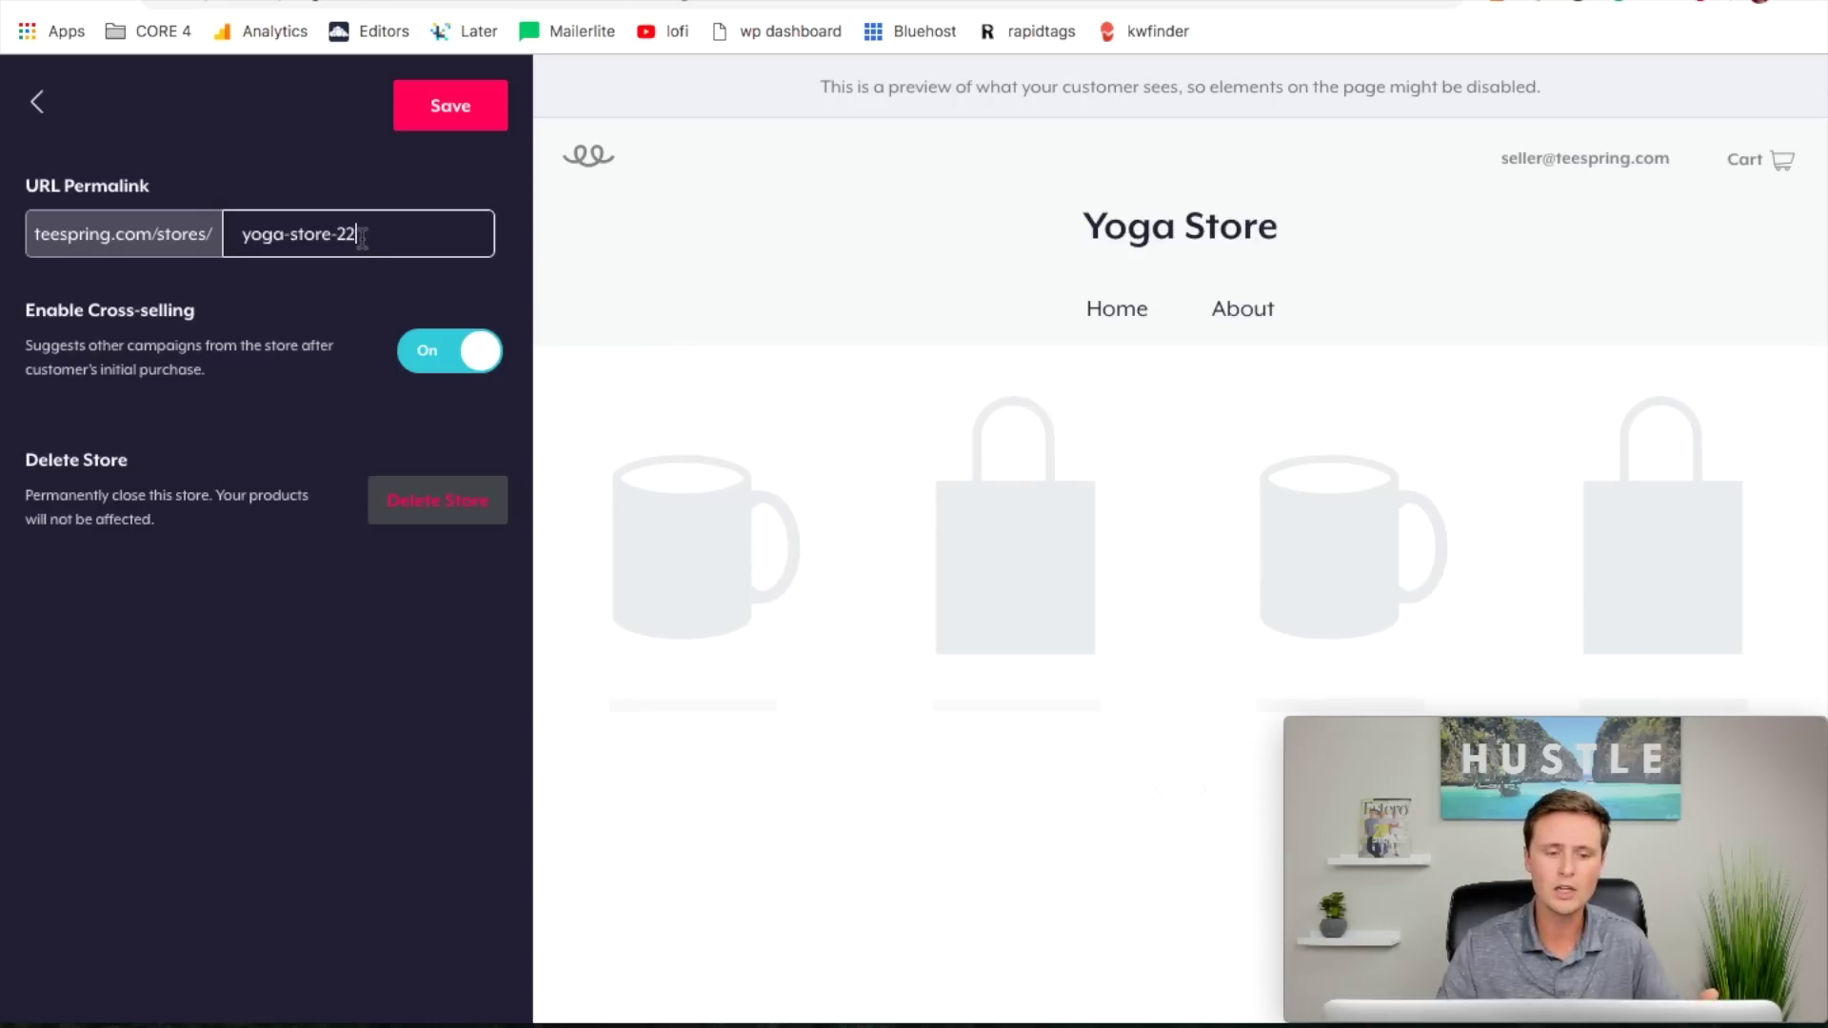
drag(360, 238, 195, 236)
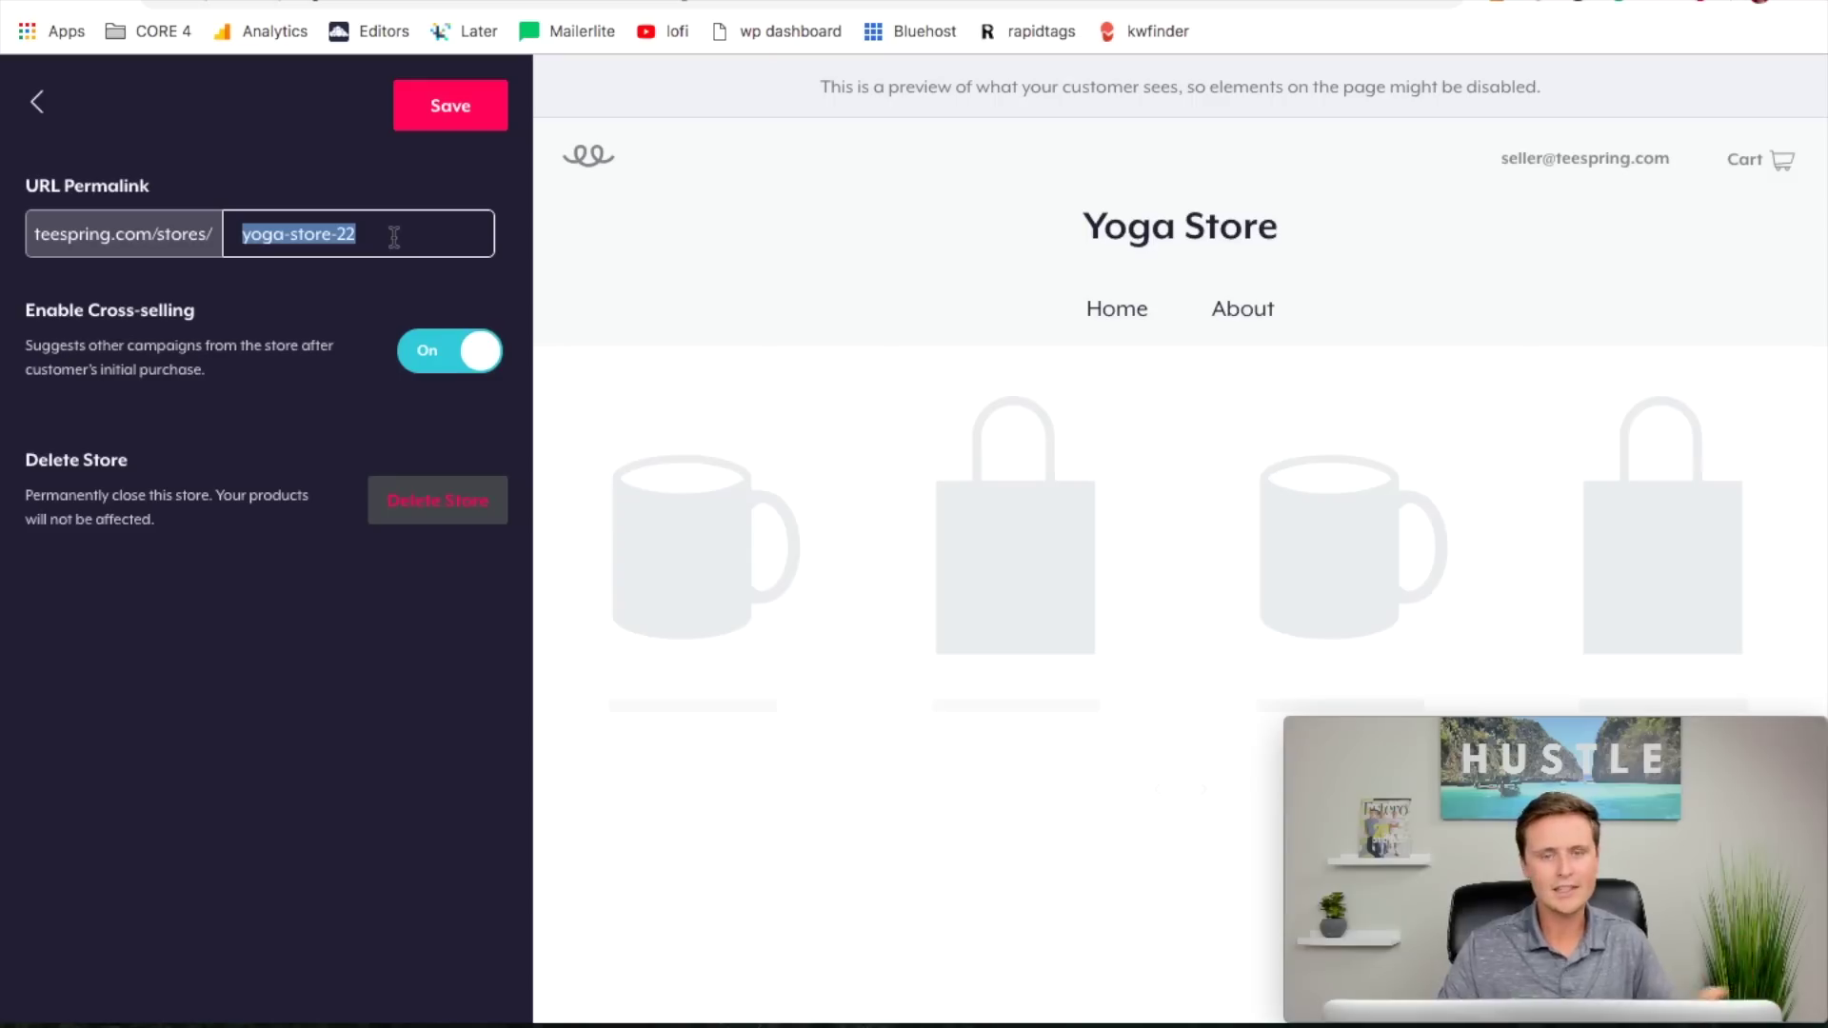
click(300, 250)
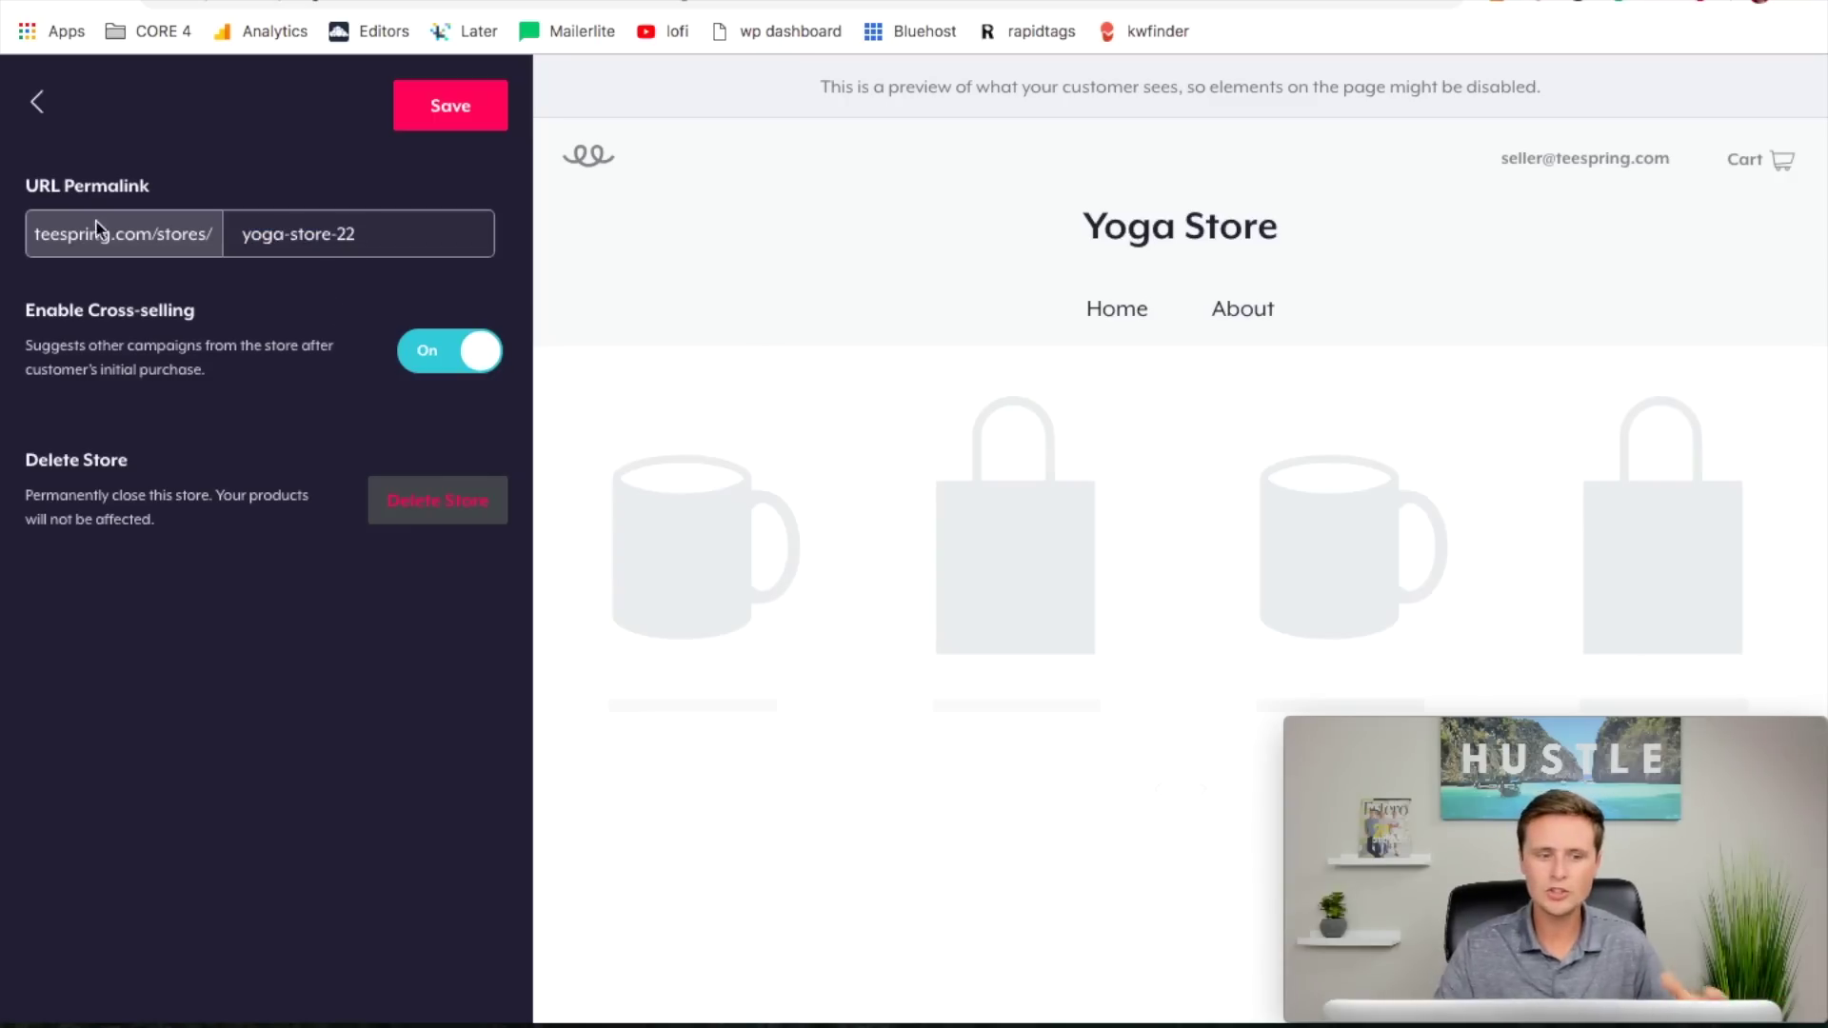
click(37, 102)
click(1031, 158)
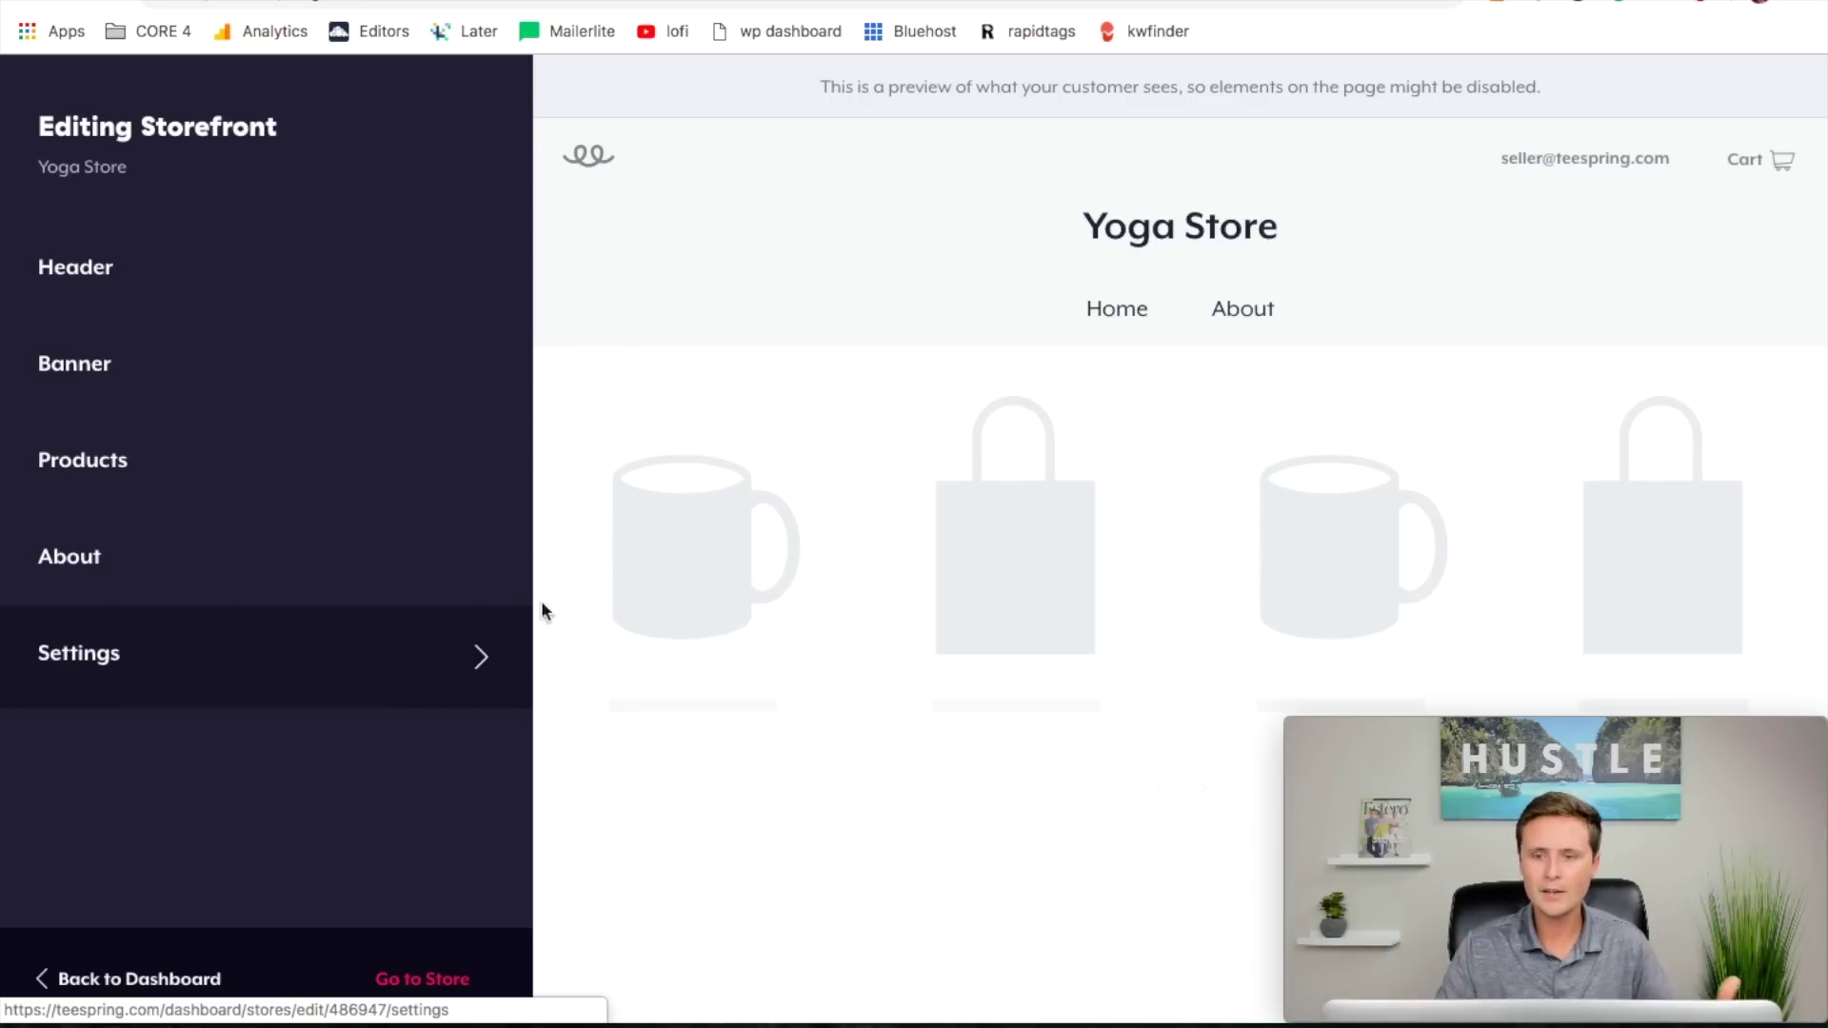
Step: Open the live Yoga Store page and copy its web address
click(409, 979)
click(565, 3)
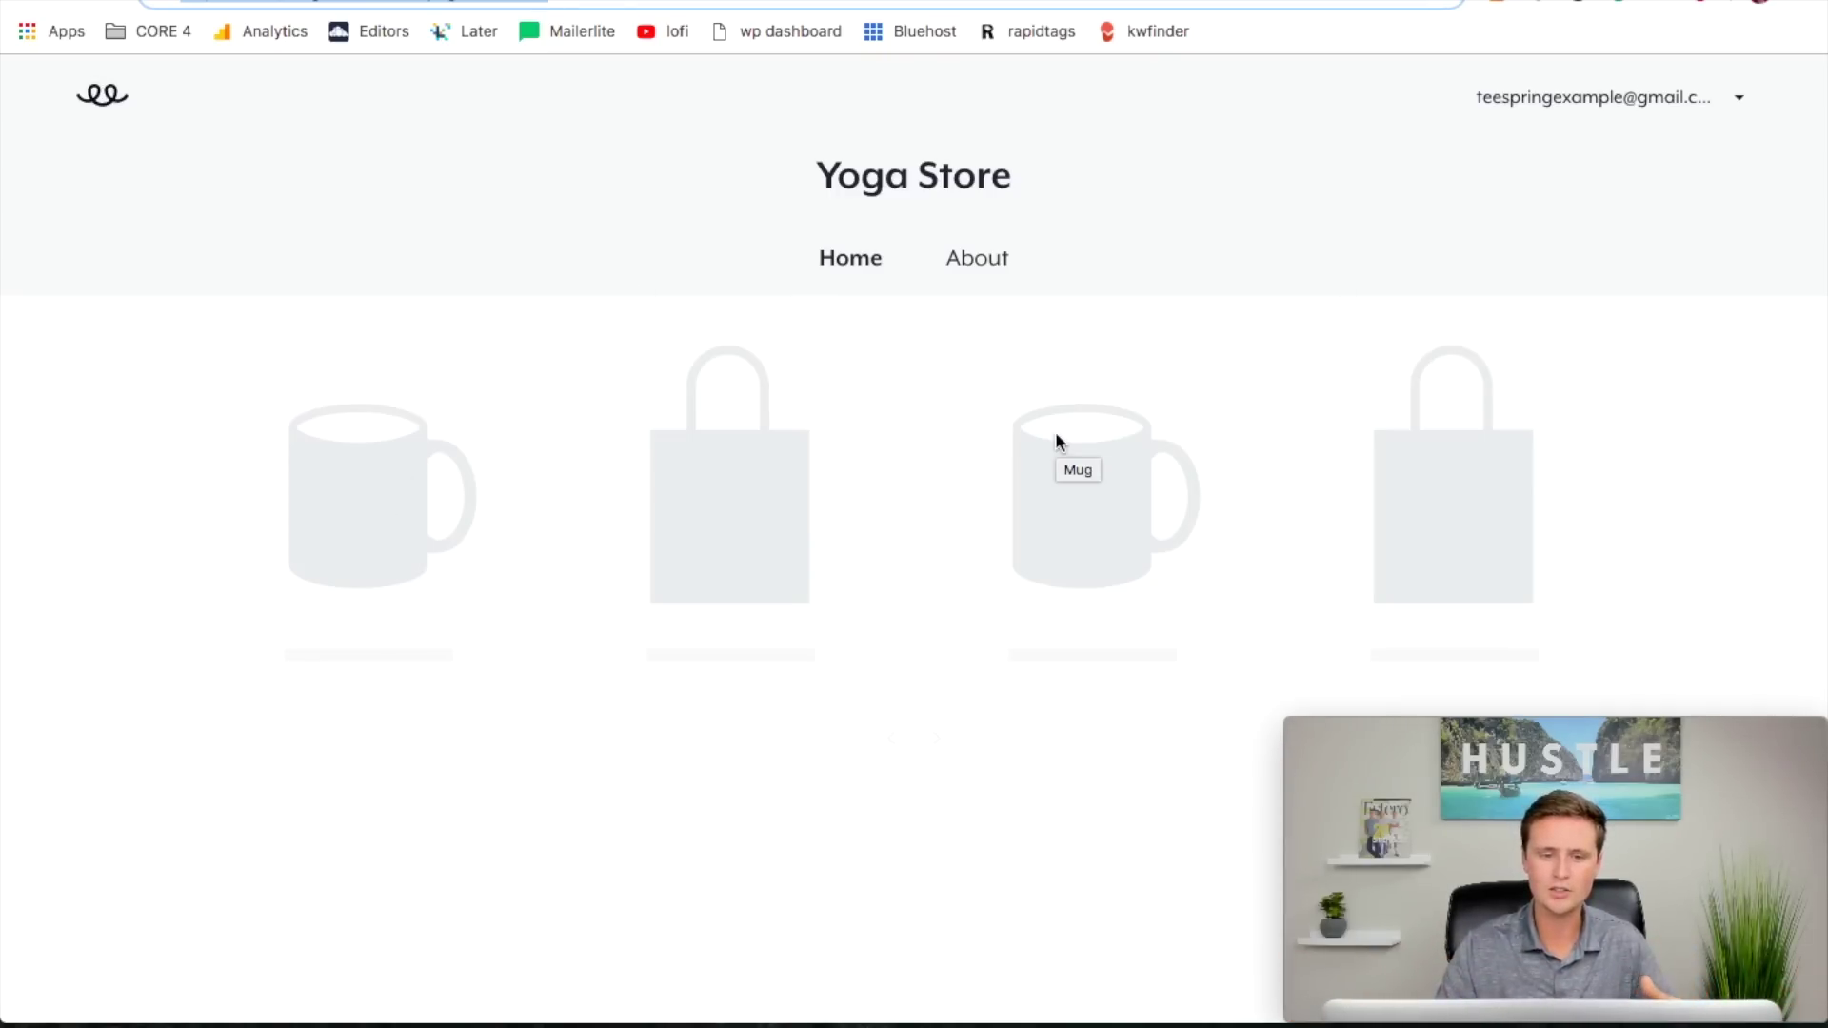
right_click(440, 4)
click(522, 151)
Step: Switch to Bitly and shorten the copied Yoga Store link
click(502, 2)
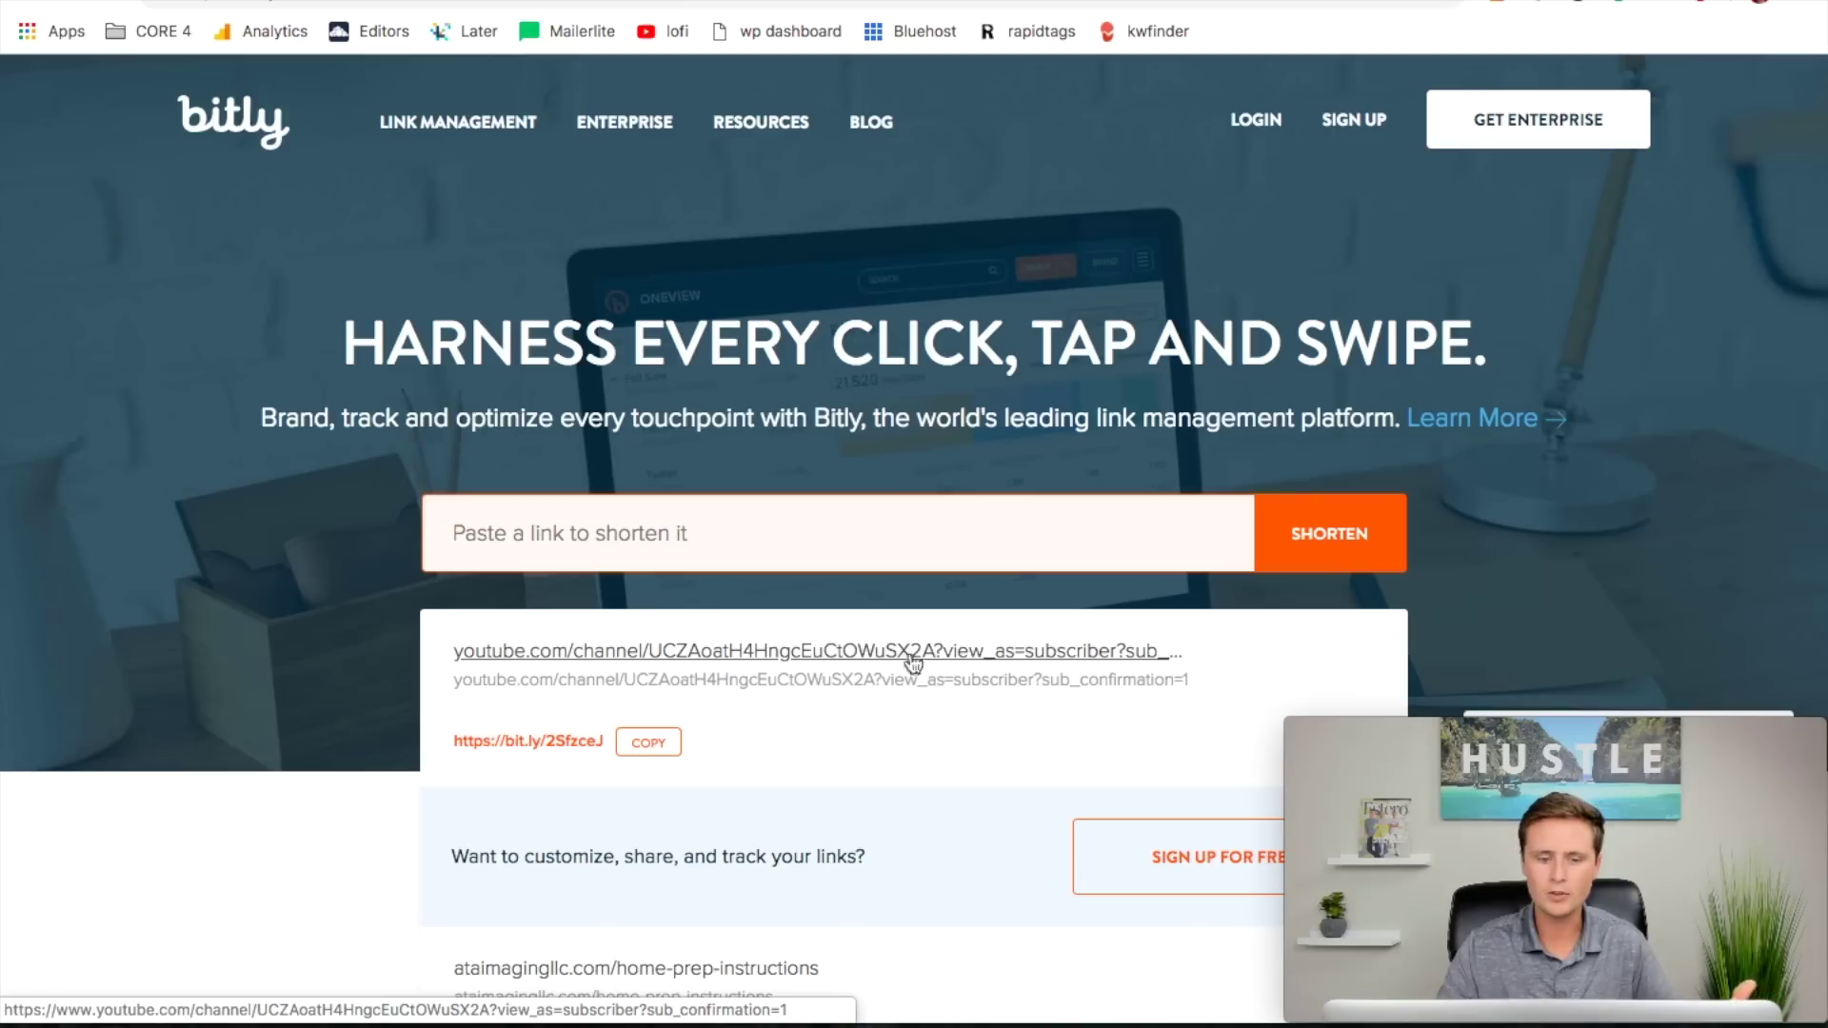
right_click(591, 550)
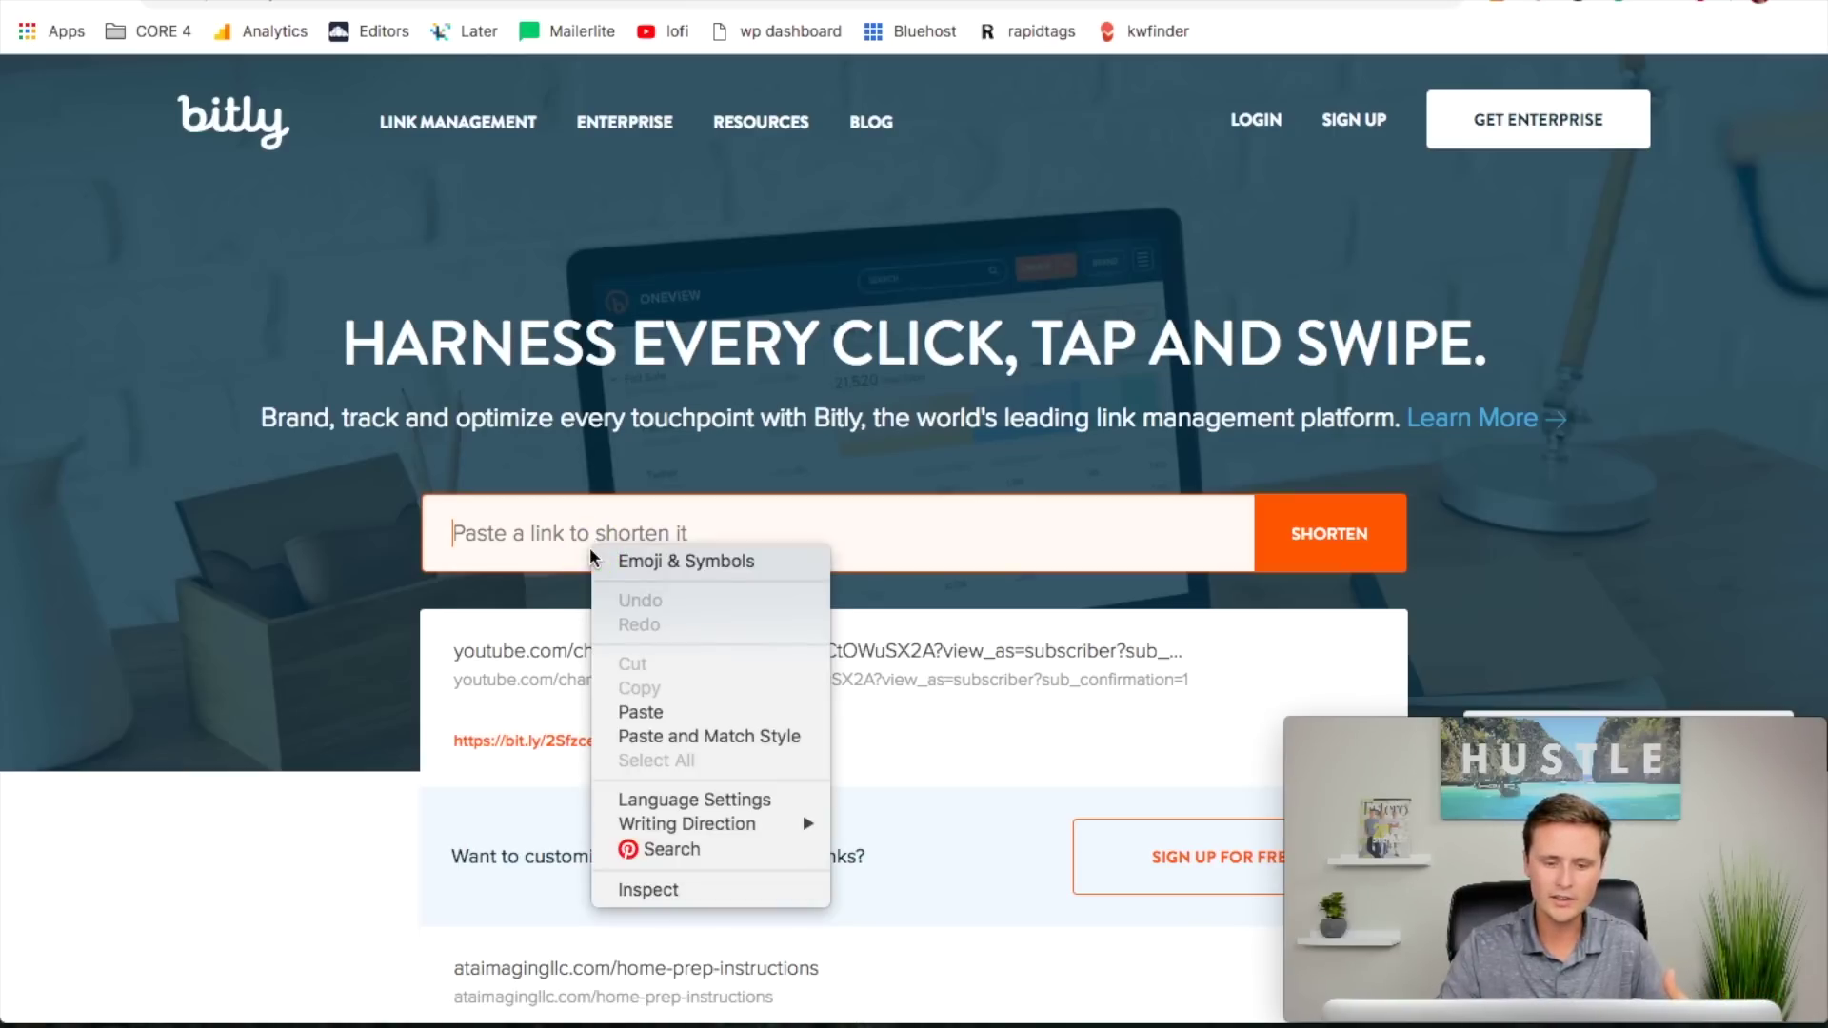
click(638, 712)
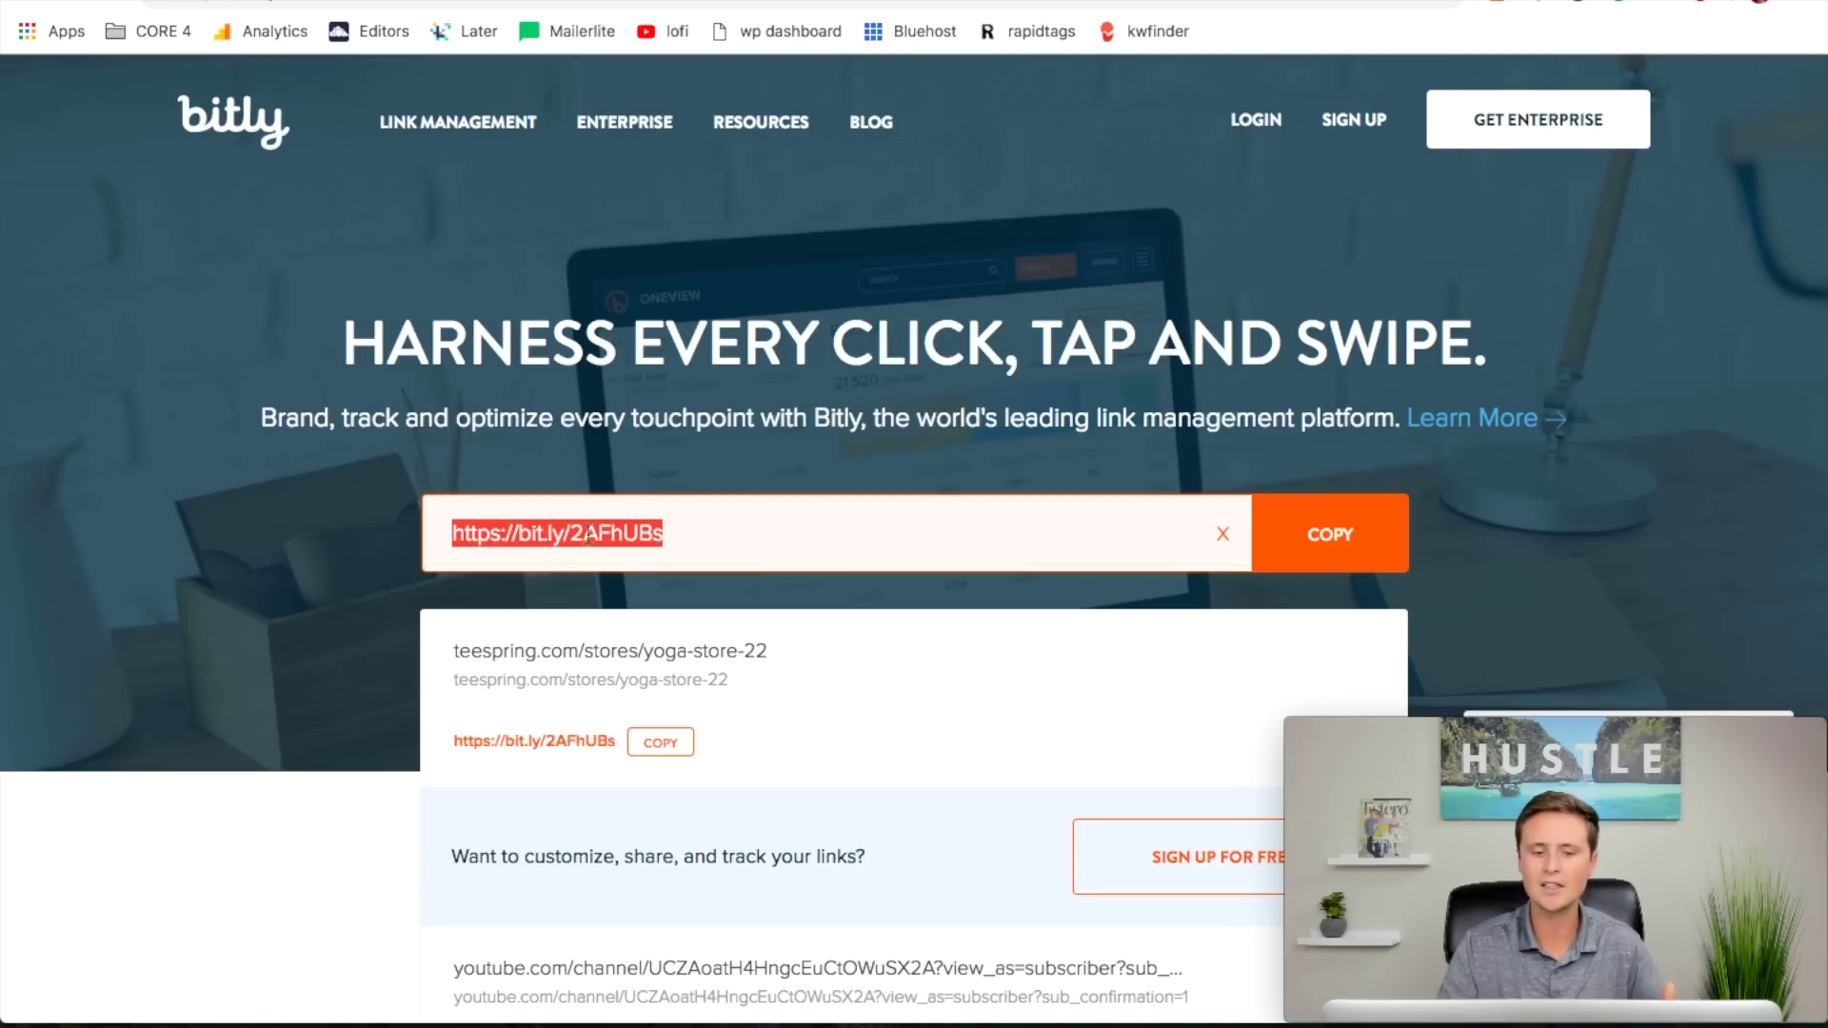
click(732, 538)
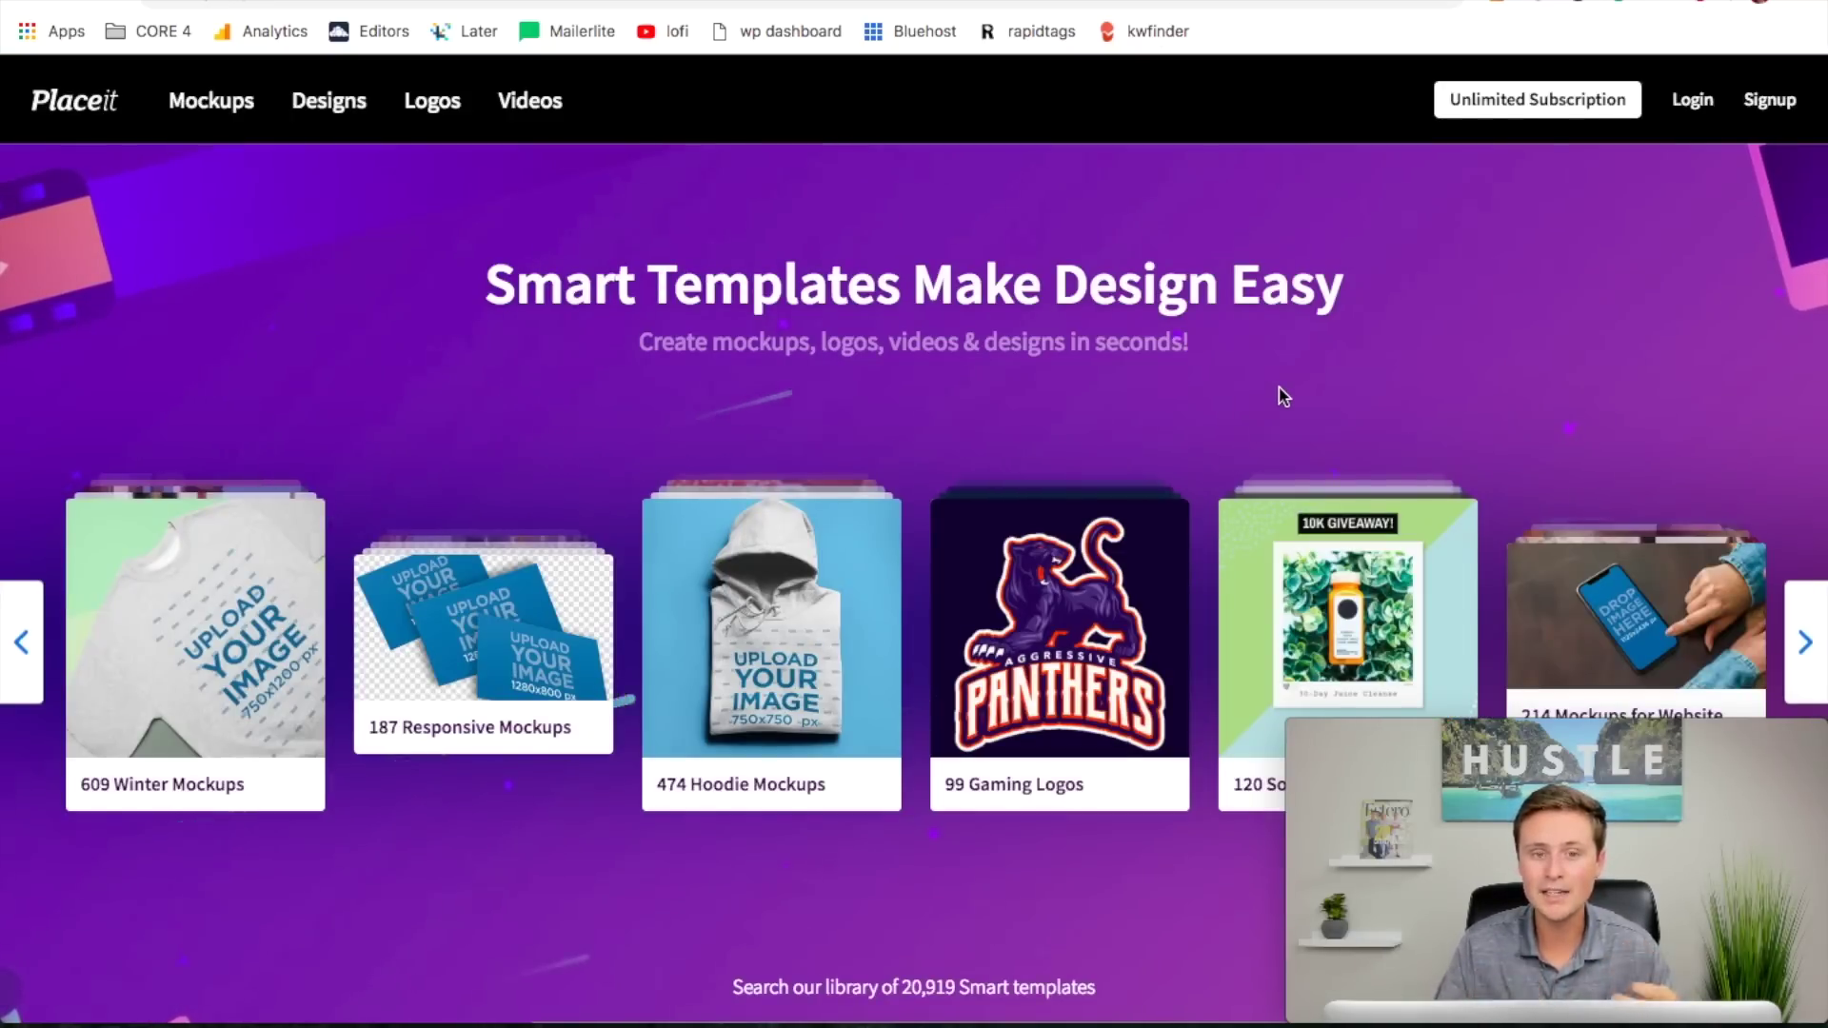
Step: Look over the template categories on the Placeit home page and open the T-shirt mockups
scroll(971, 396, down, 2)
scroll(971, 396, up, 2)
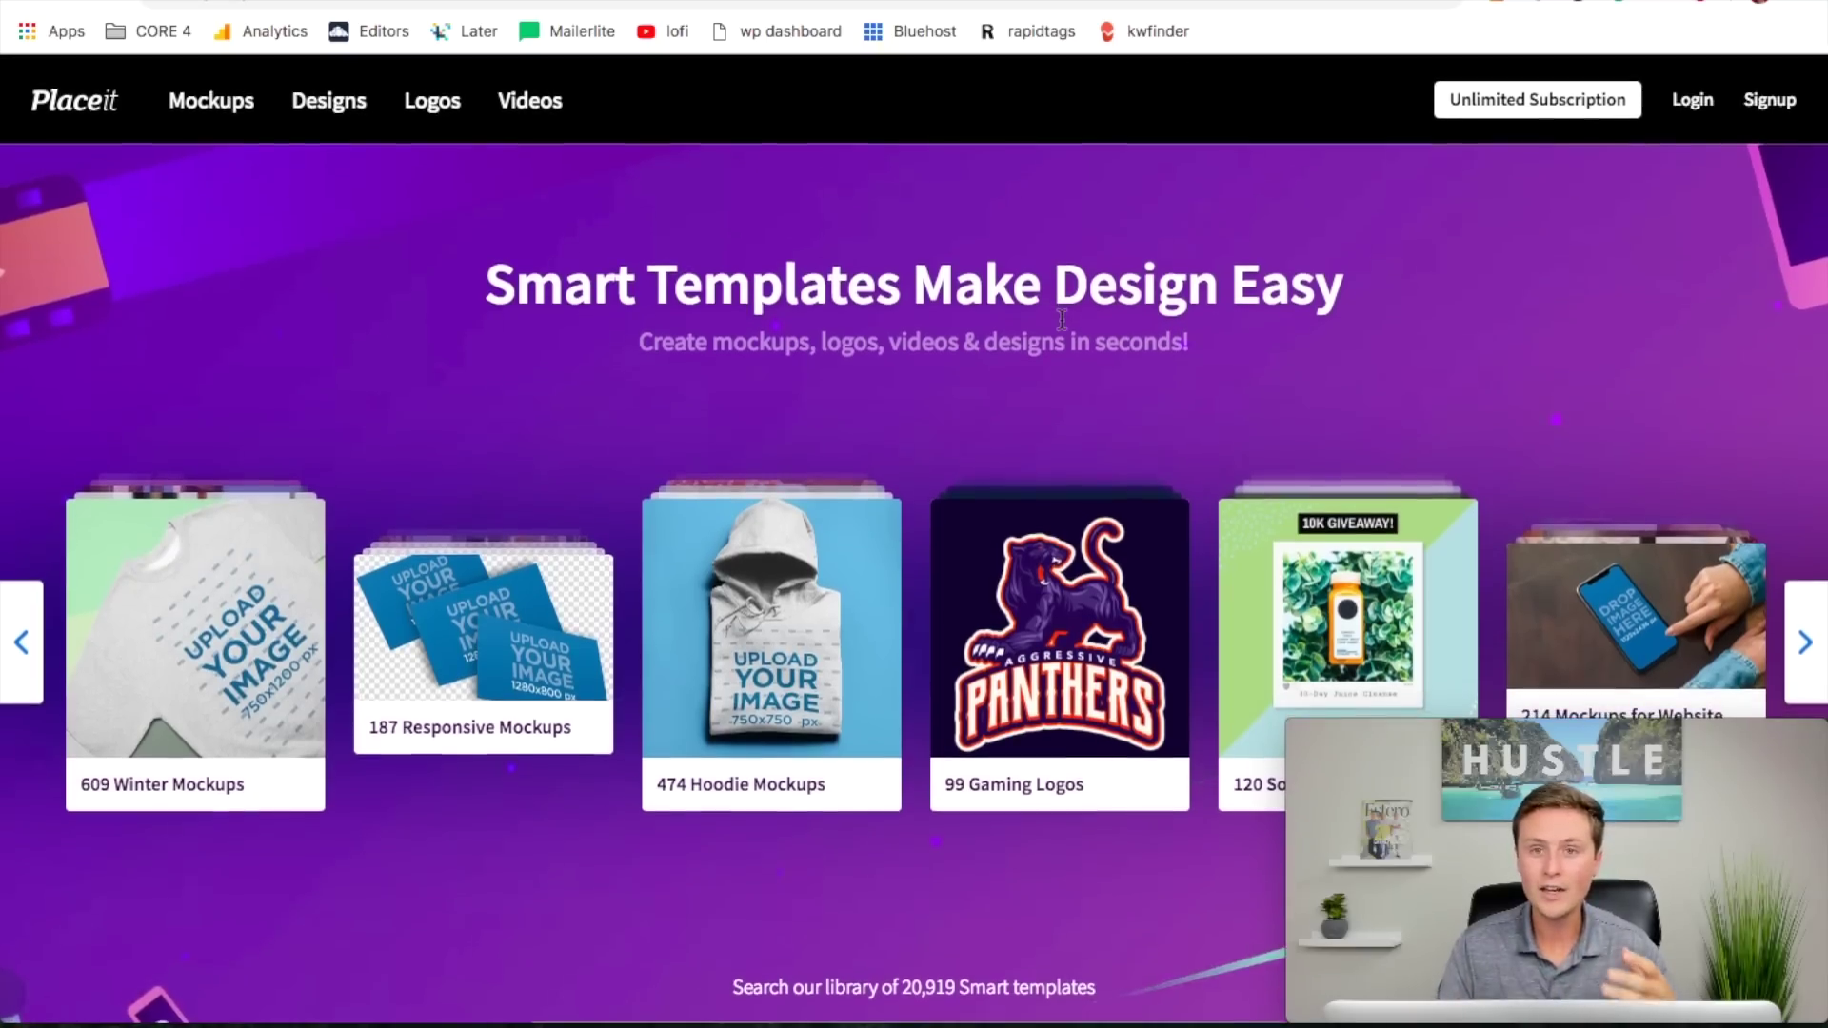
scroll(1062, 319, down, 1)
scroll(1062, 319, down, 3)
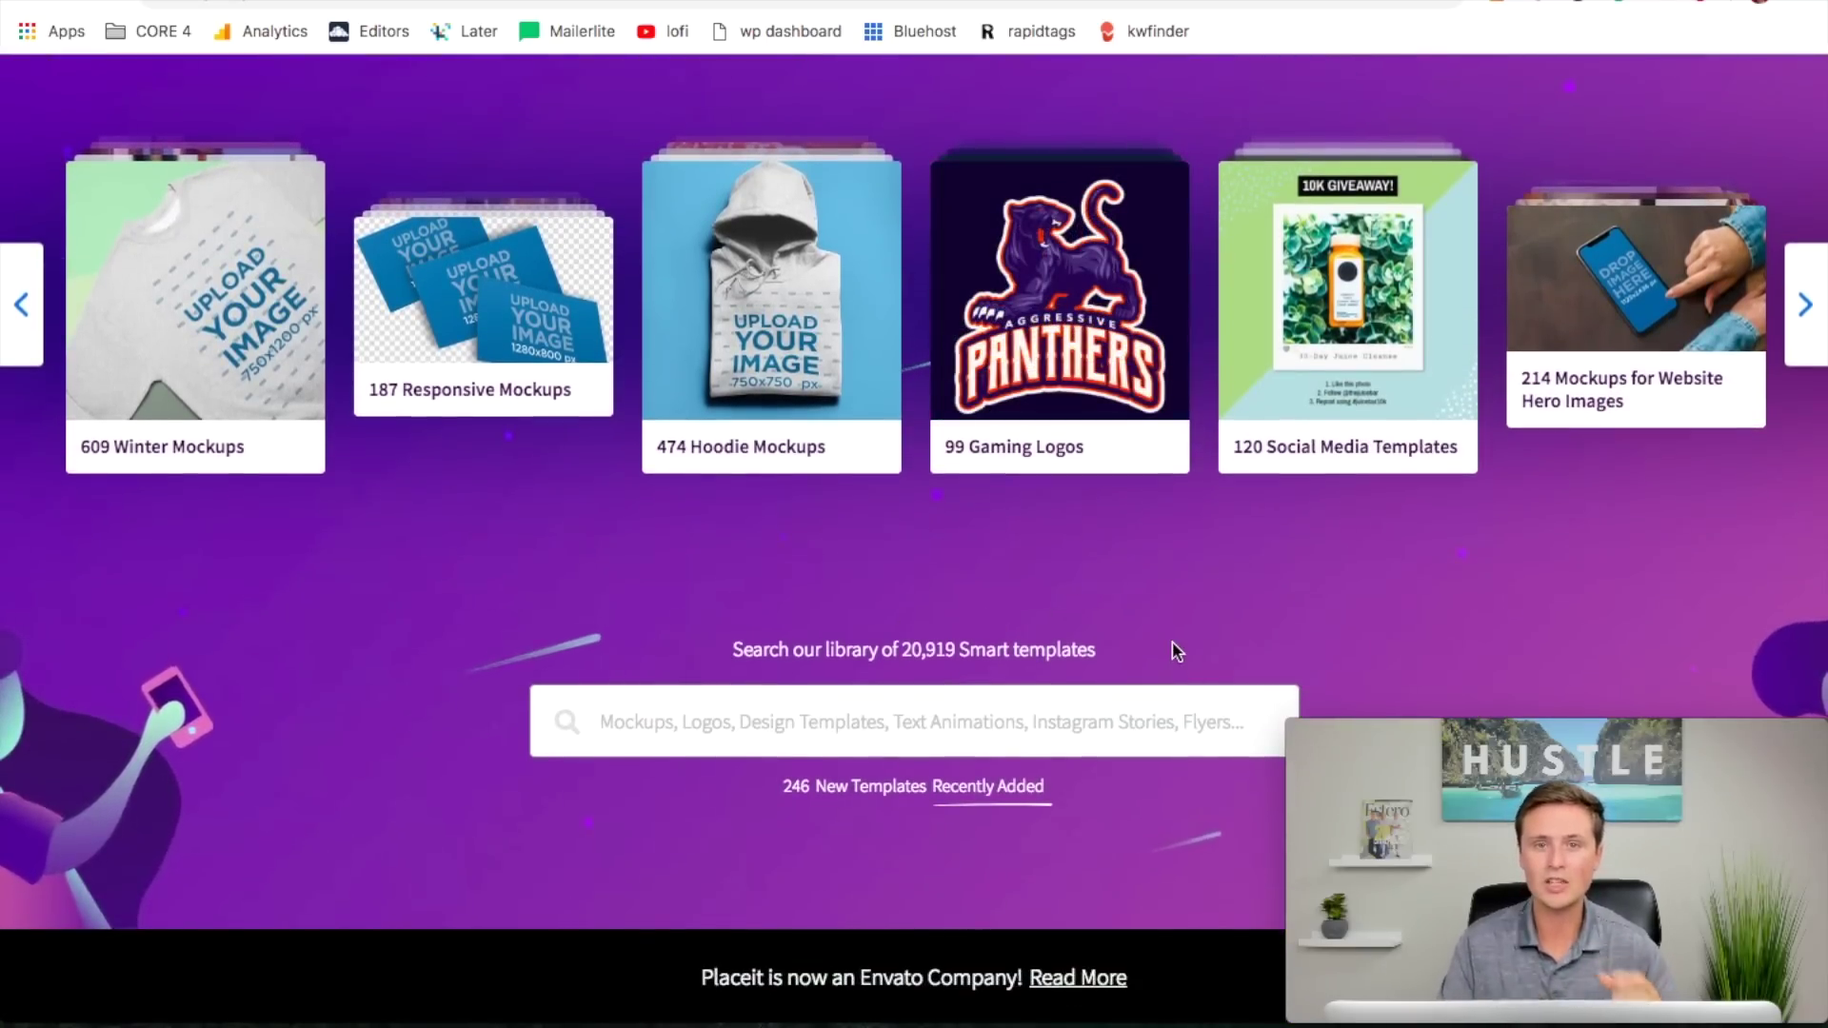
scroll(1178, 651, up, 3)
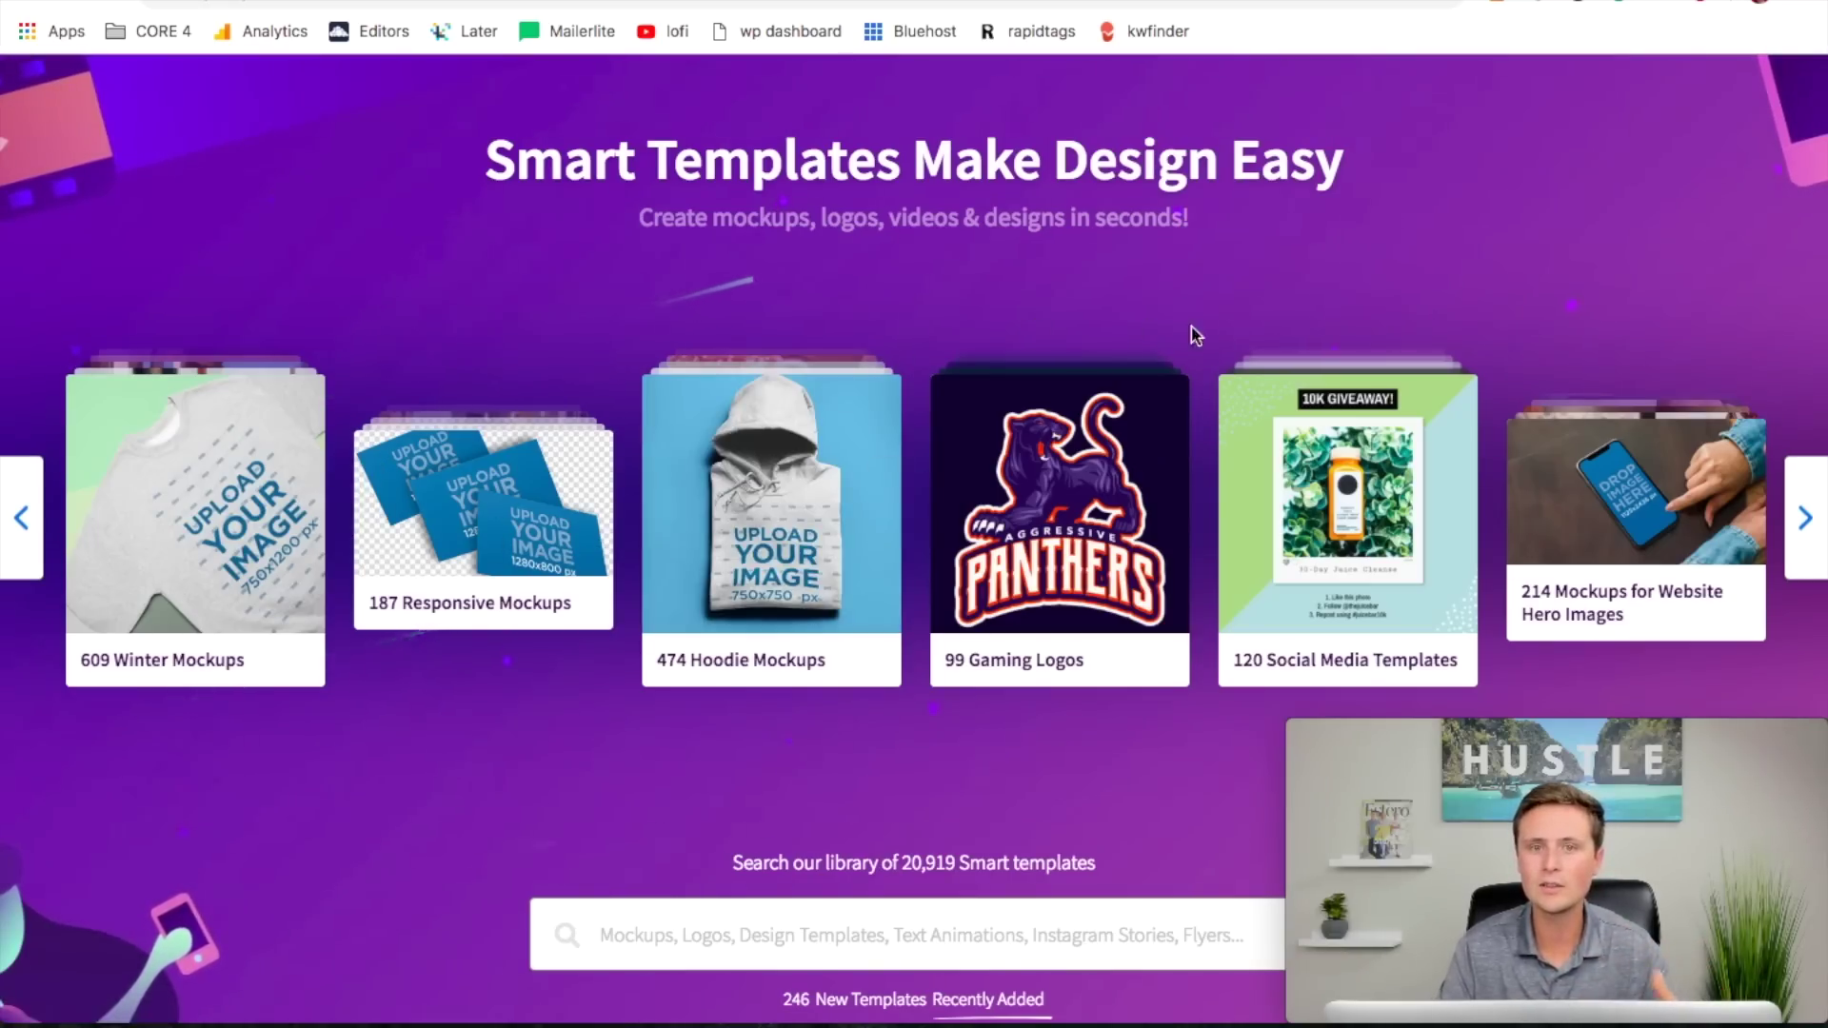
scroll(1262, 360, up, 2)
mouse_move(220, 129)
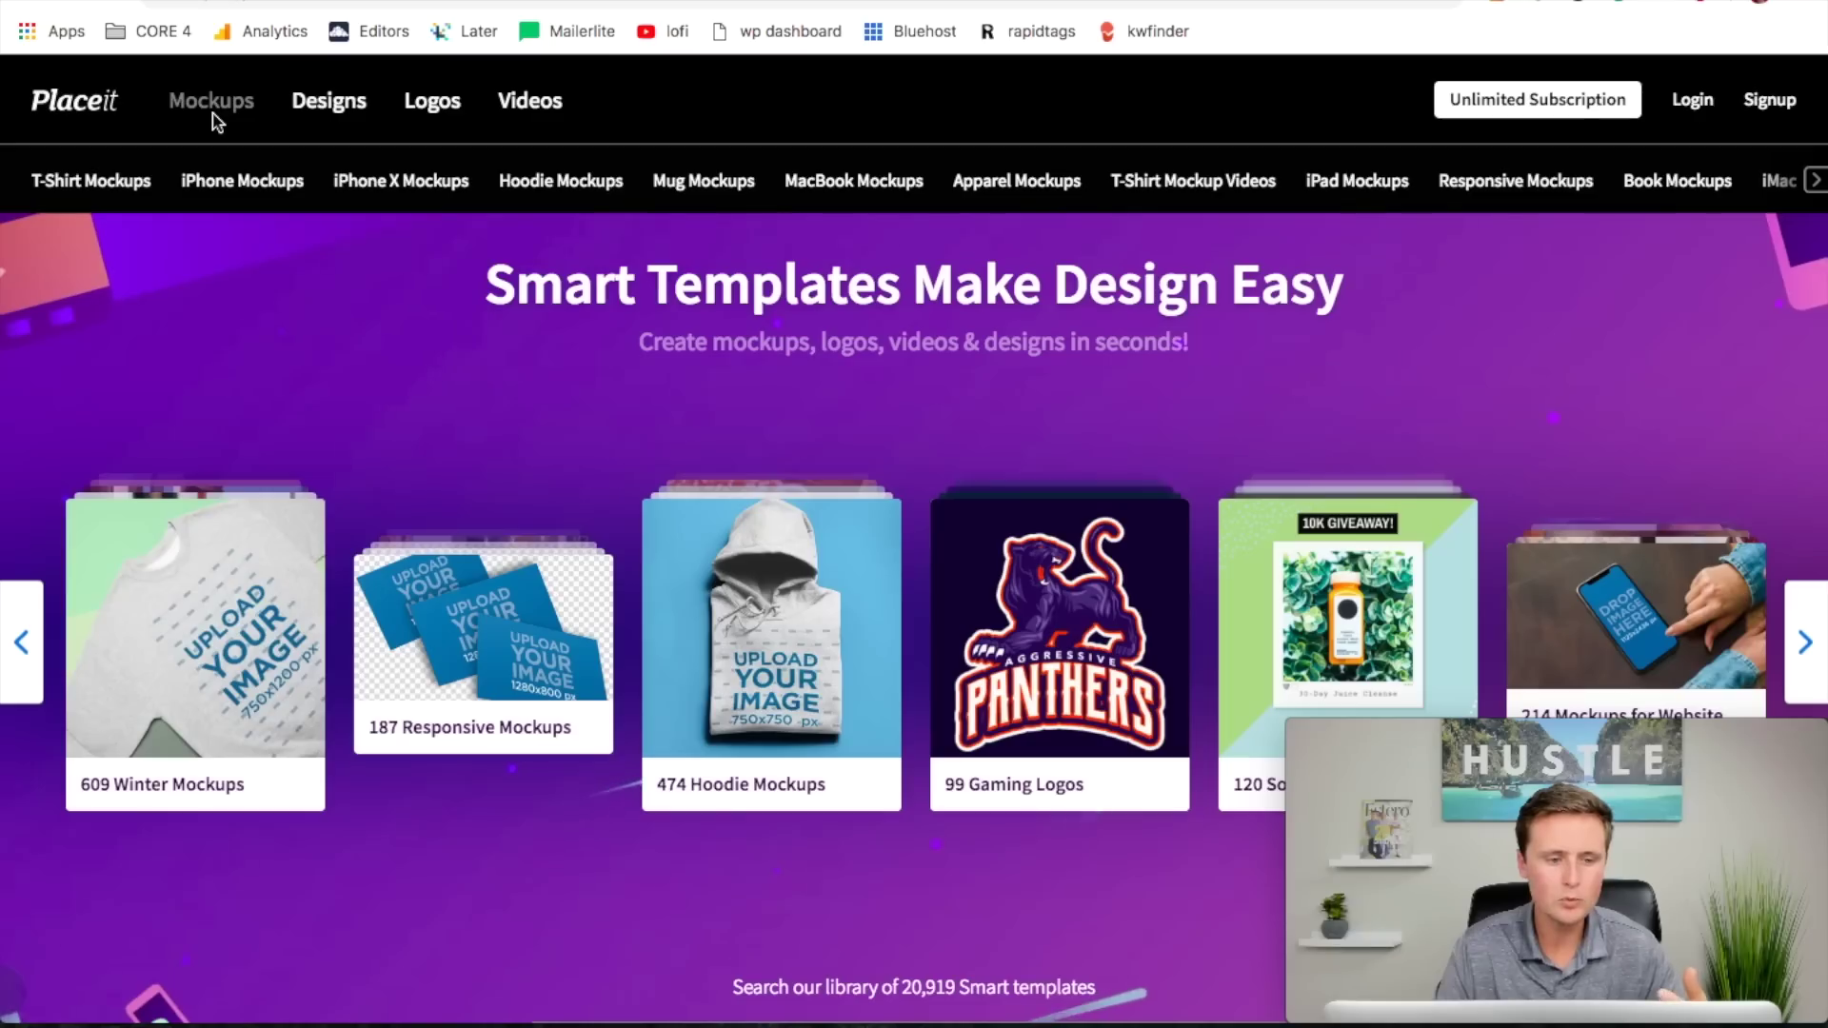
click(127, 186)
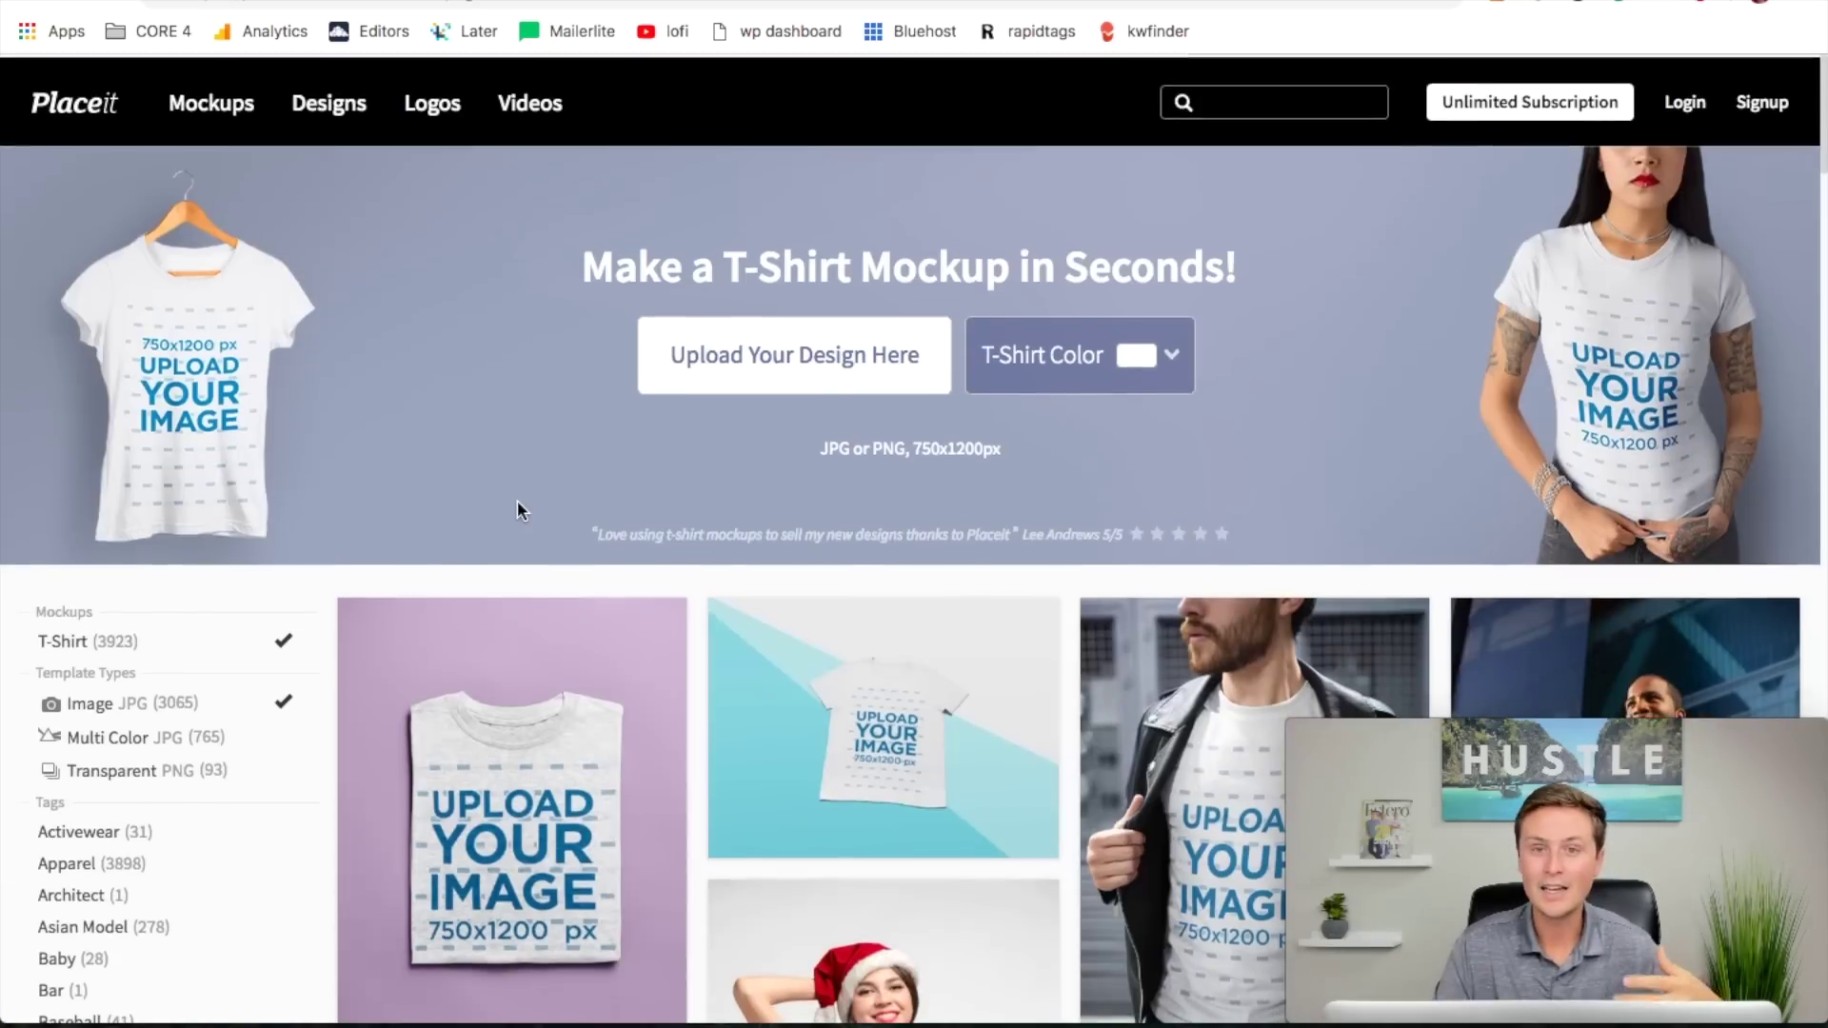
Step: Browse the T-shirt mockup templates, examining the available models, flat lays and category tags
scroll(517, 504, down, 13)
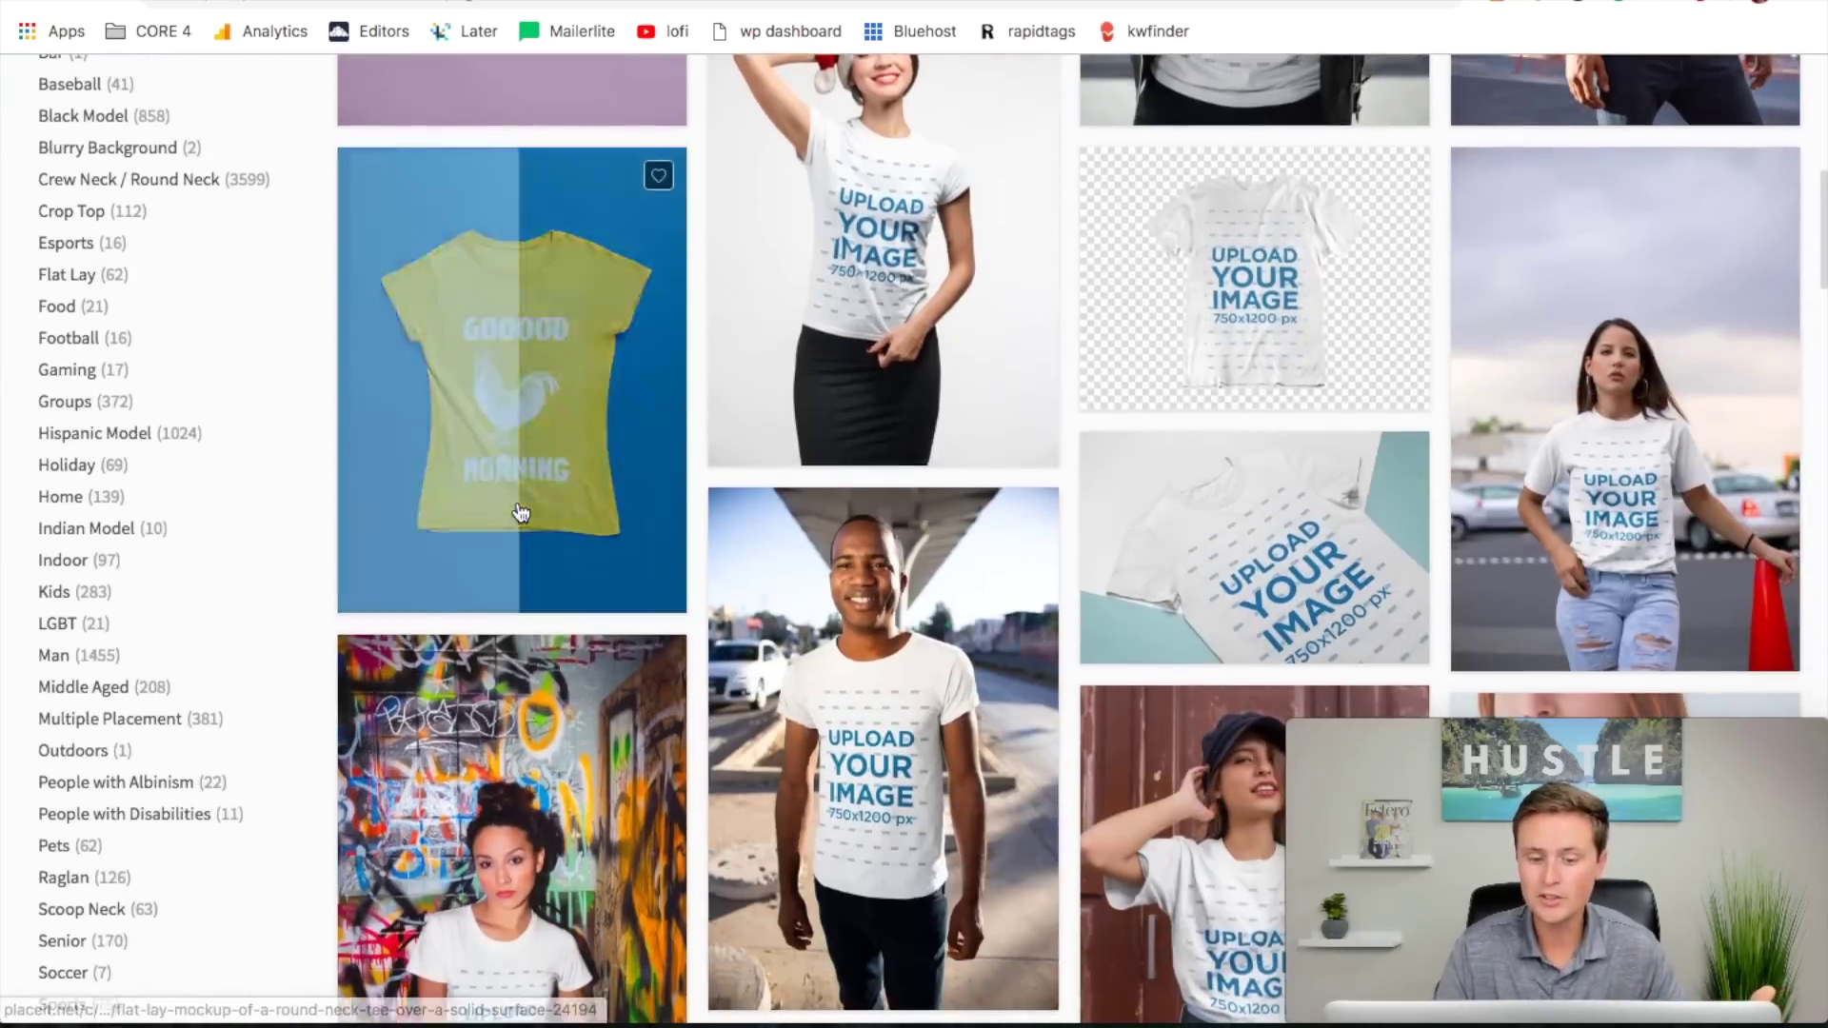
scroll(1108, 755, down, 4)
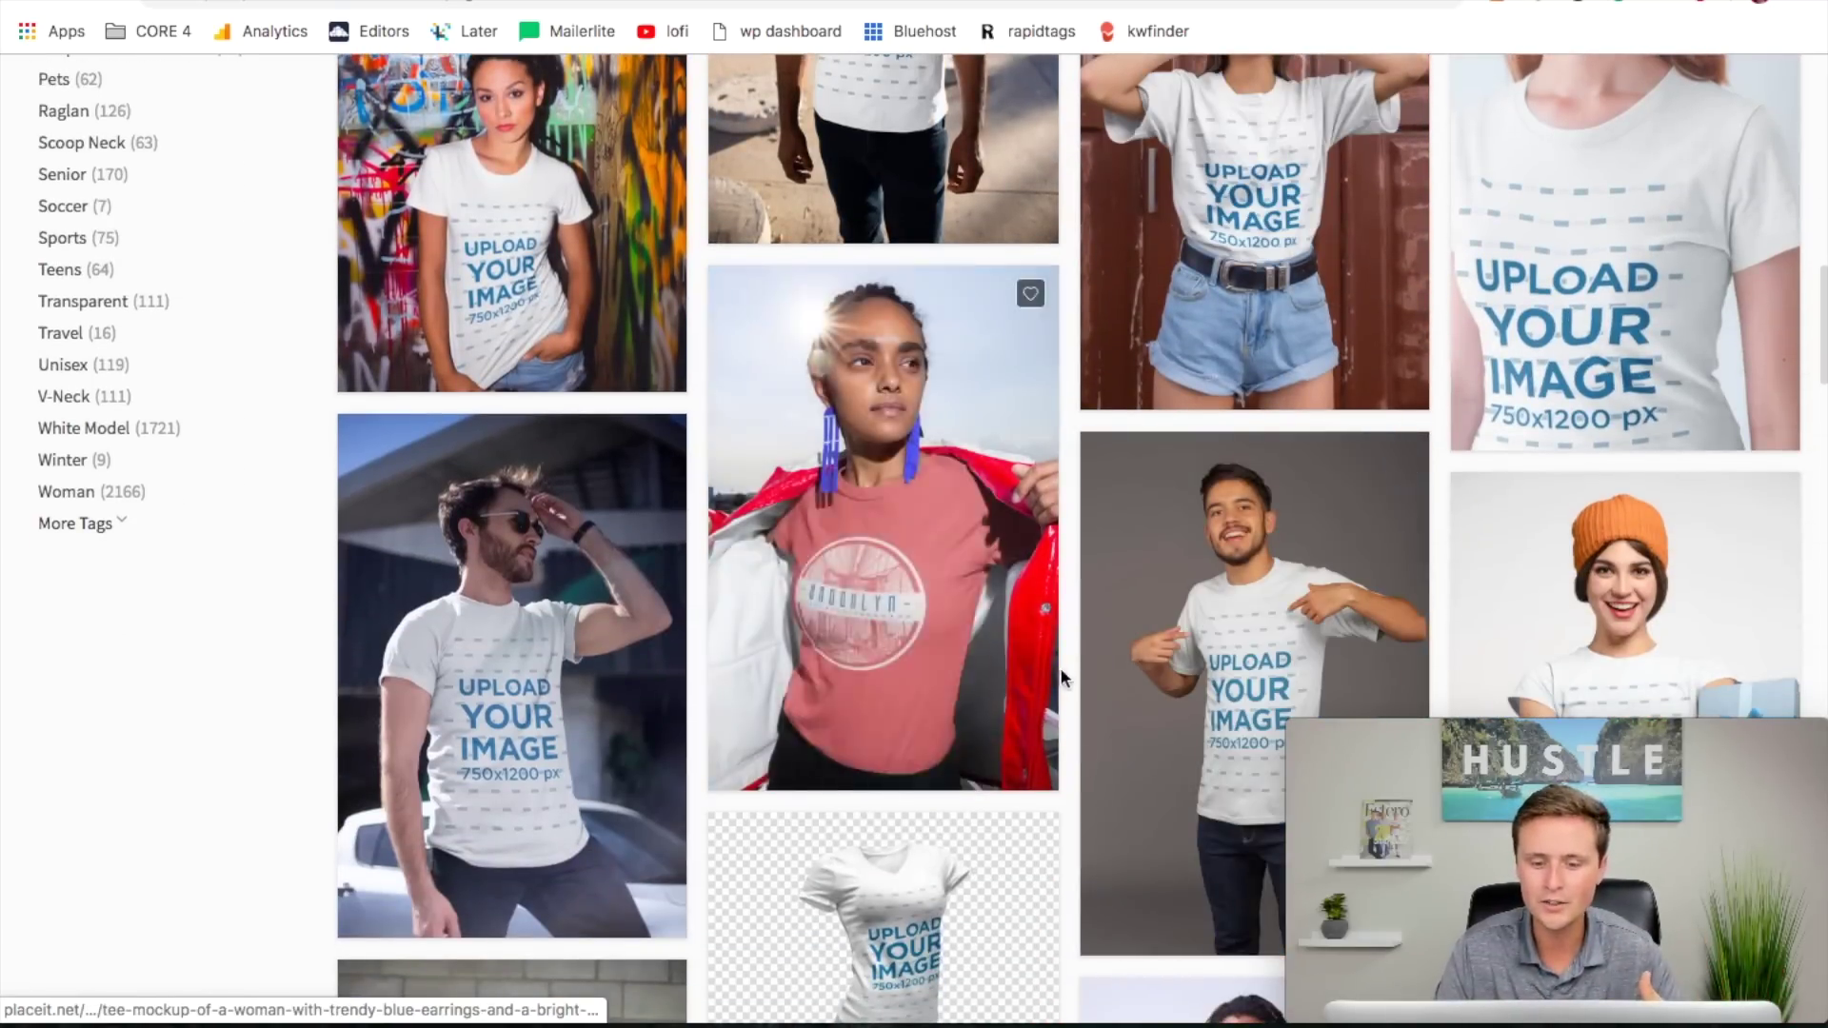
scroll(1072, 696, up, 3)
scroll(1072, 696, down, 4)
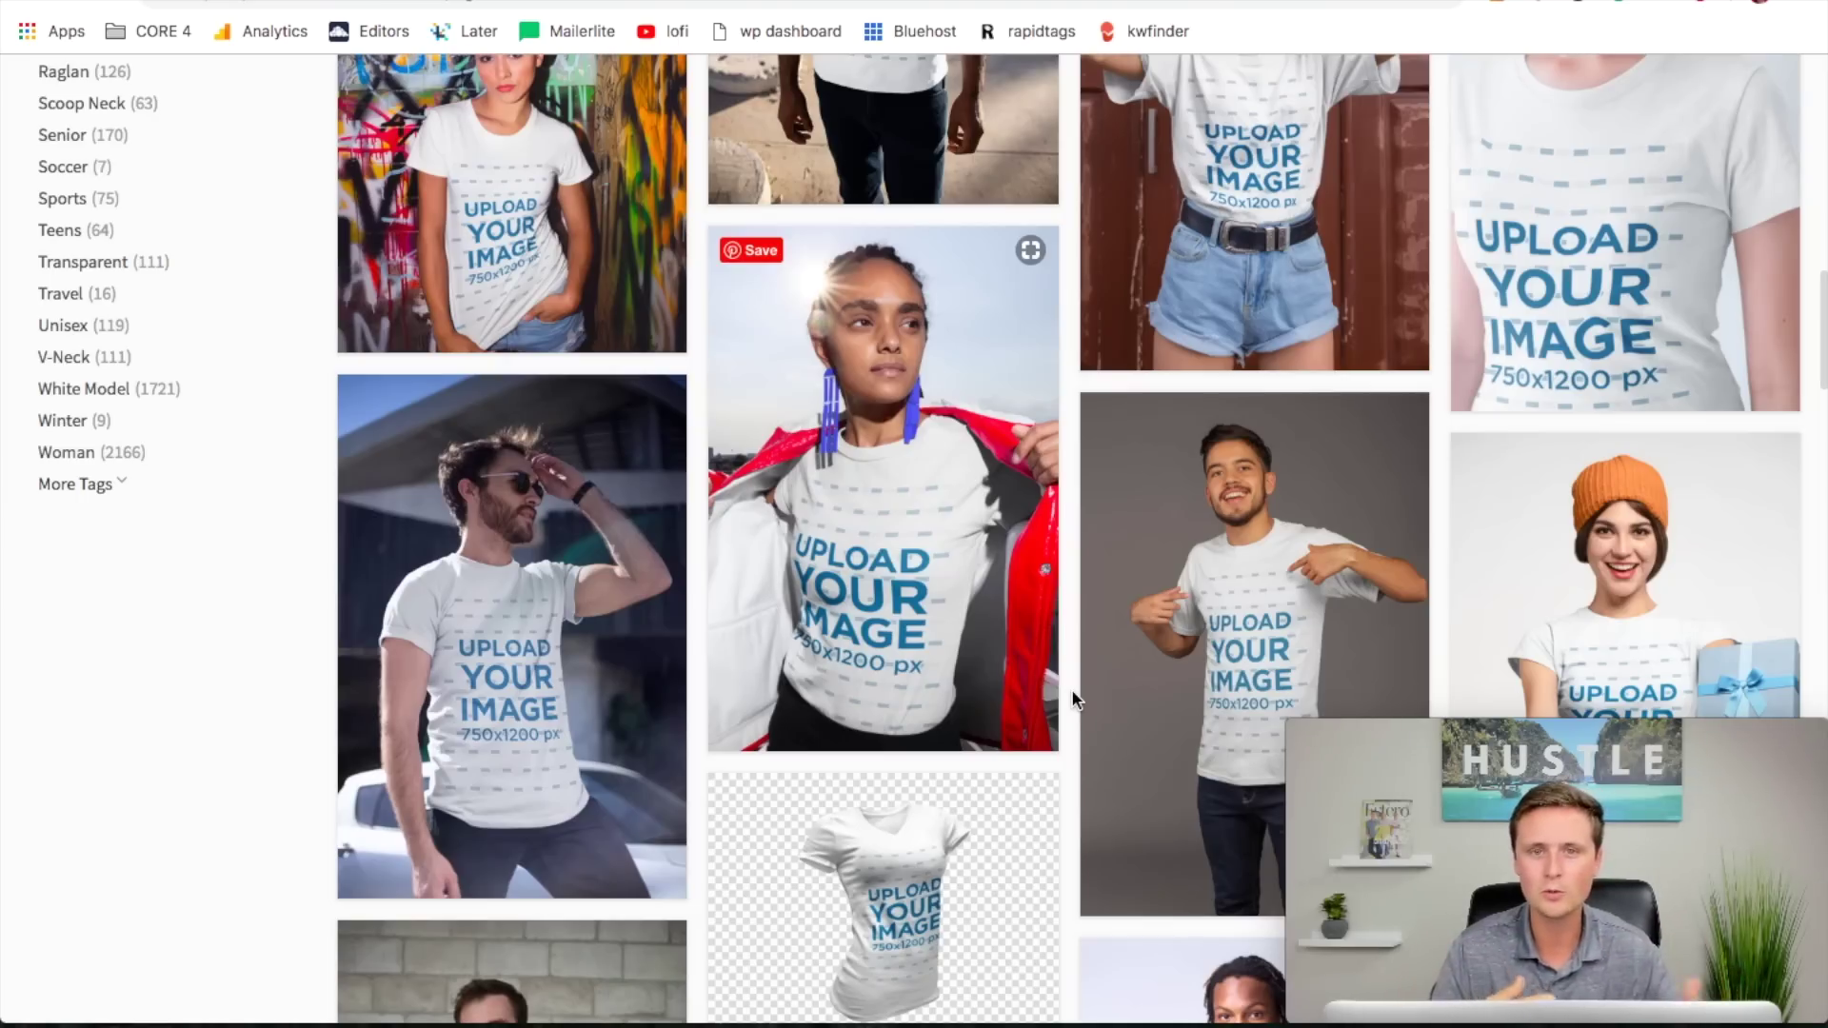
scroll(1072, 676, up, 8)
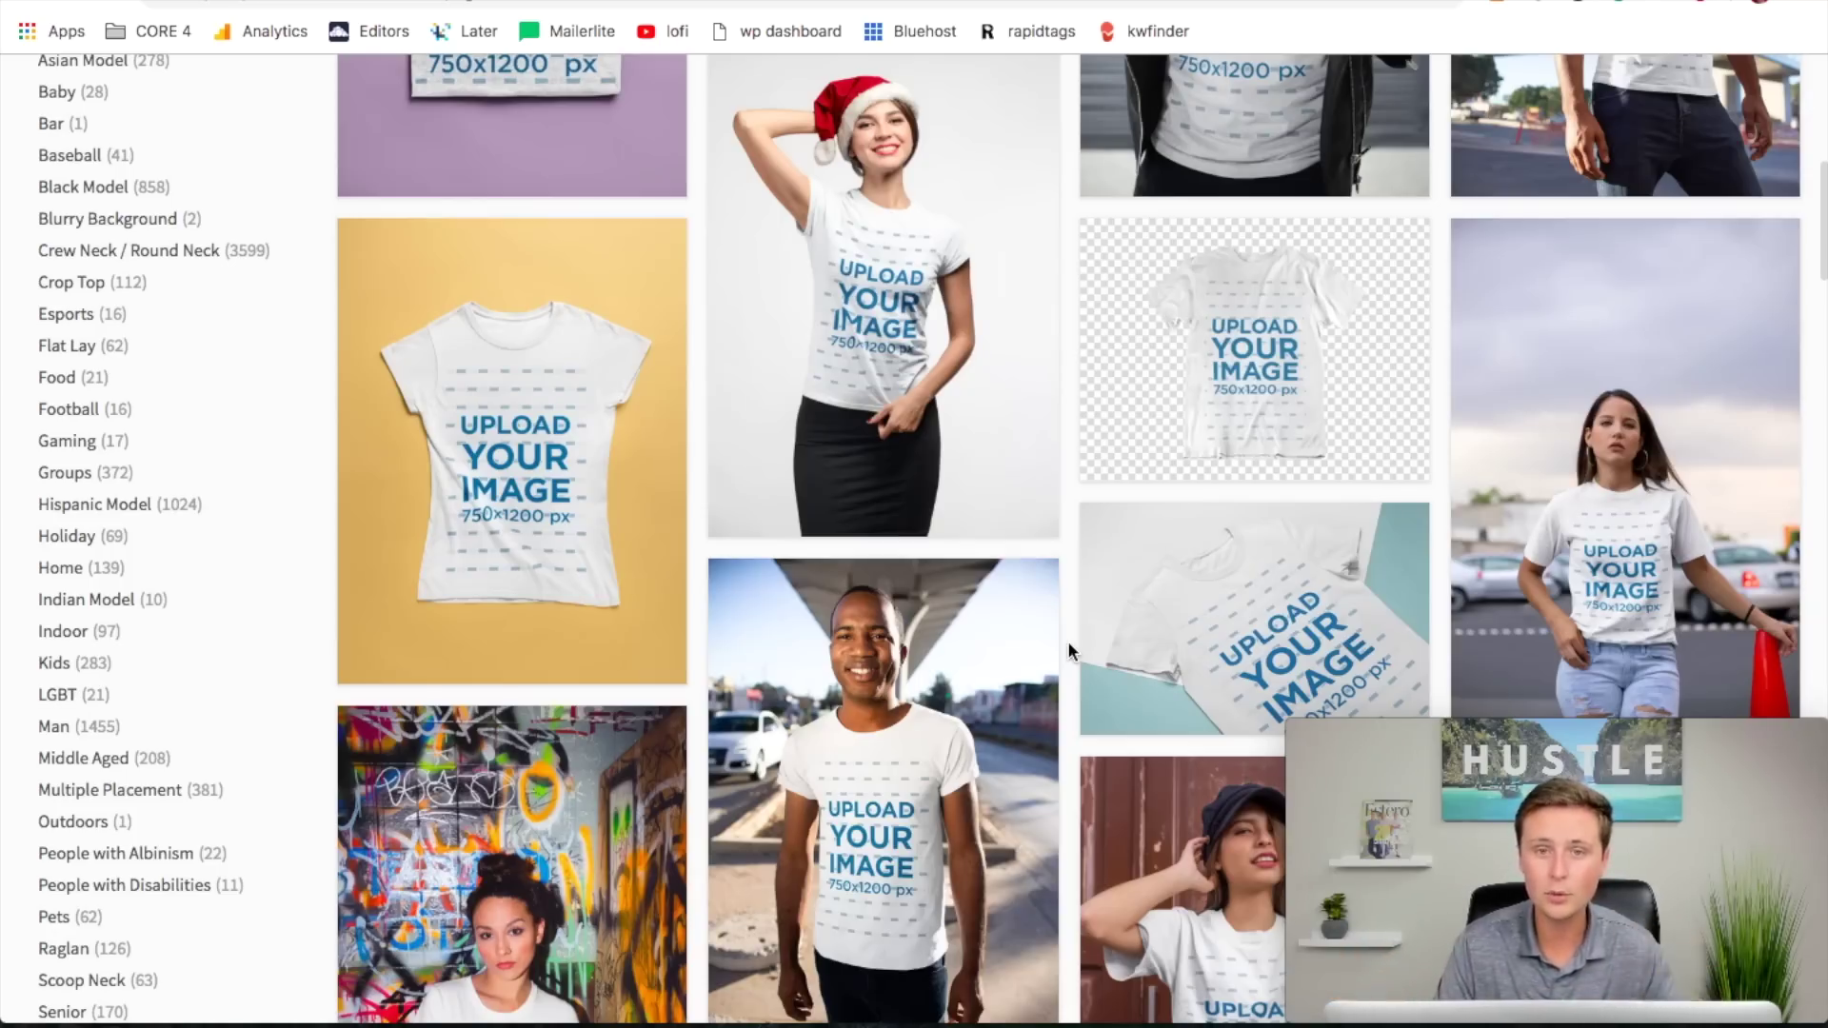
scroll(1069, 647, down, 2)
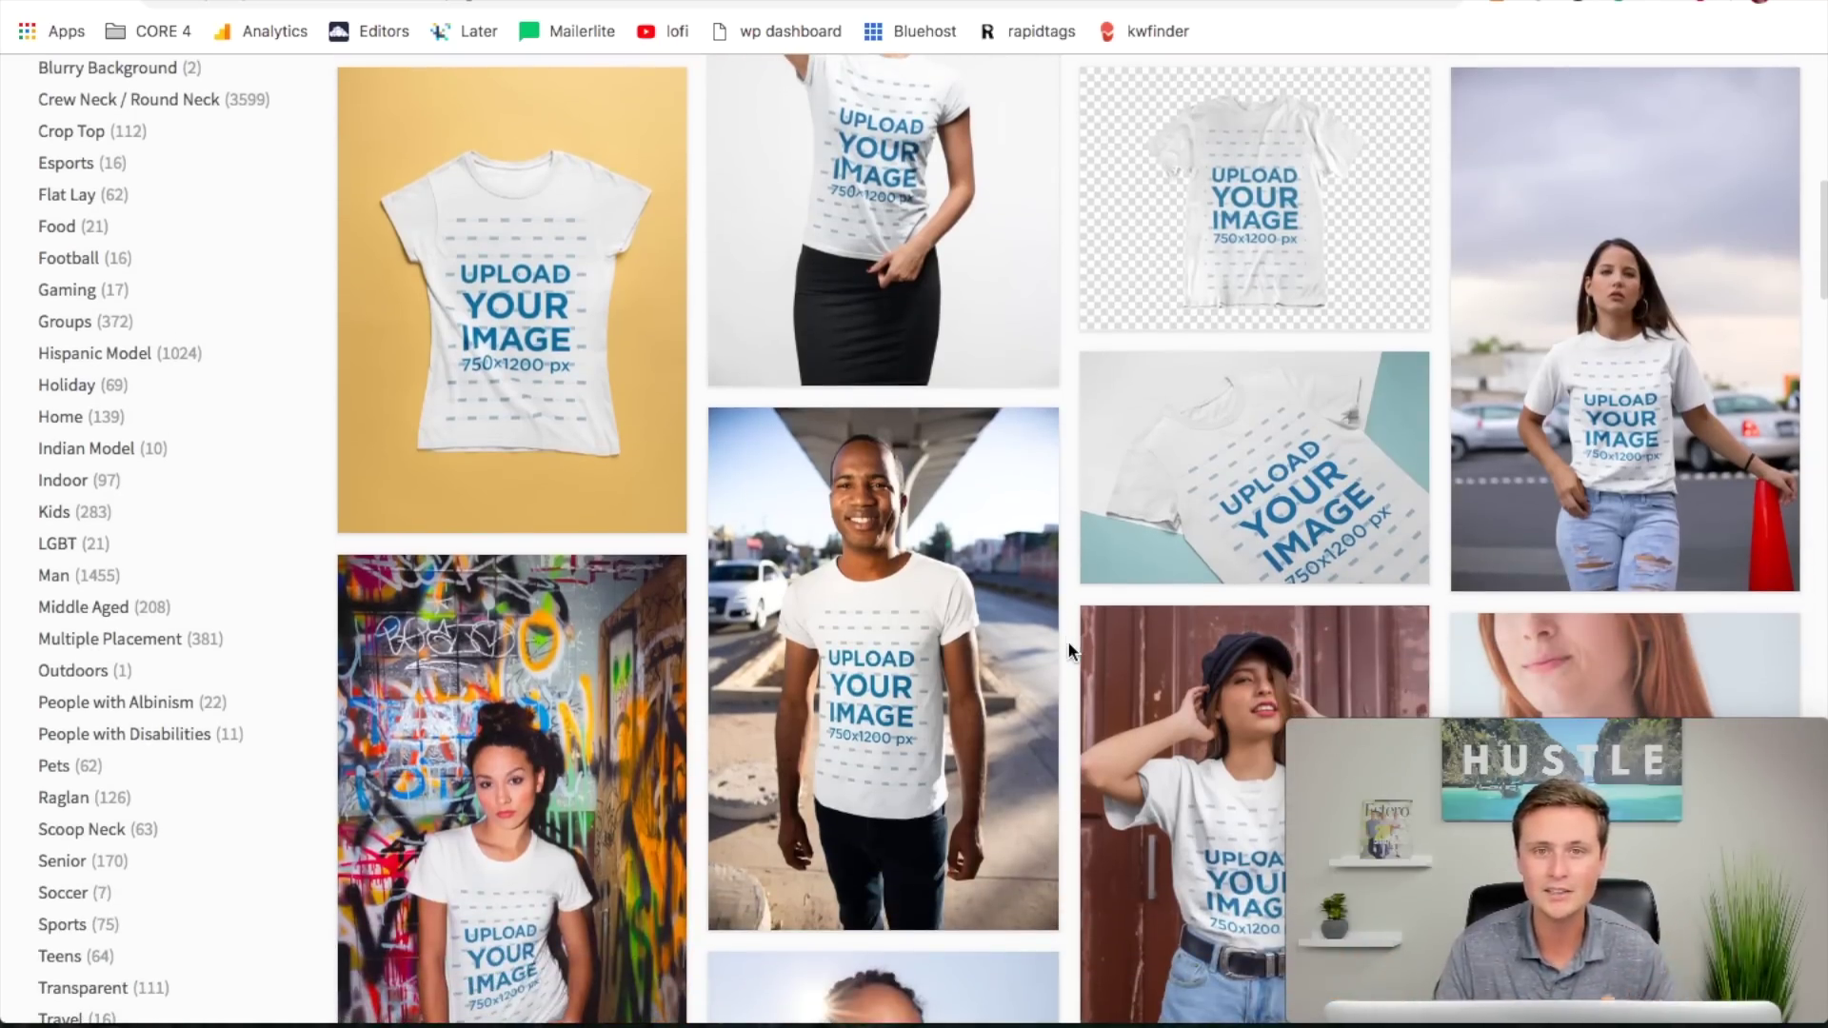
scroll(1068, 647, down, 3)
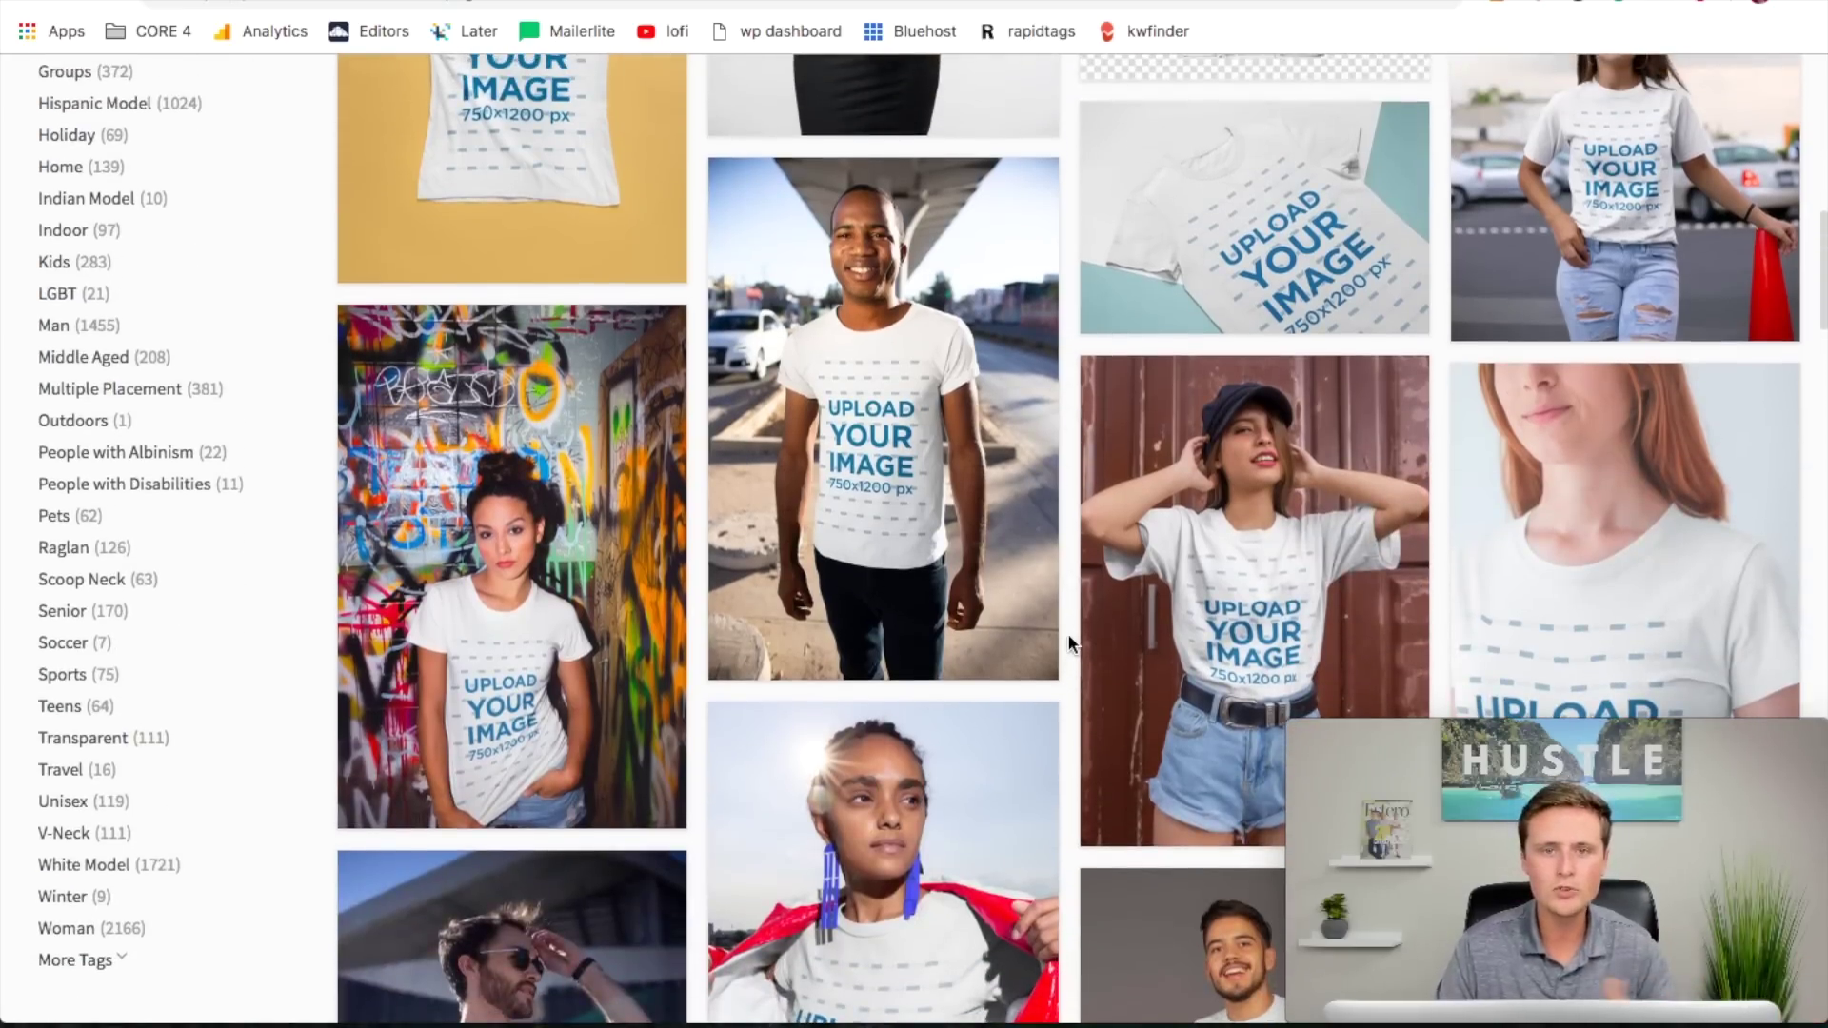
scroll(1069, 637, down, 2)
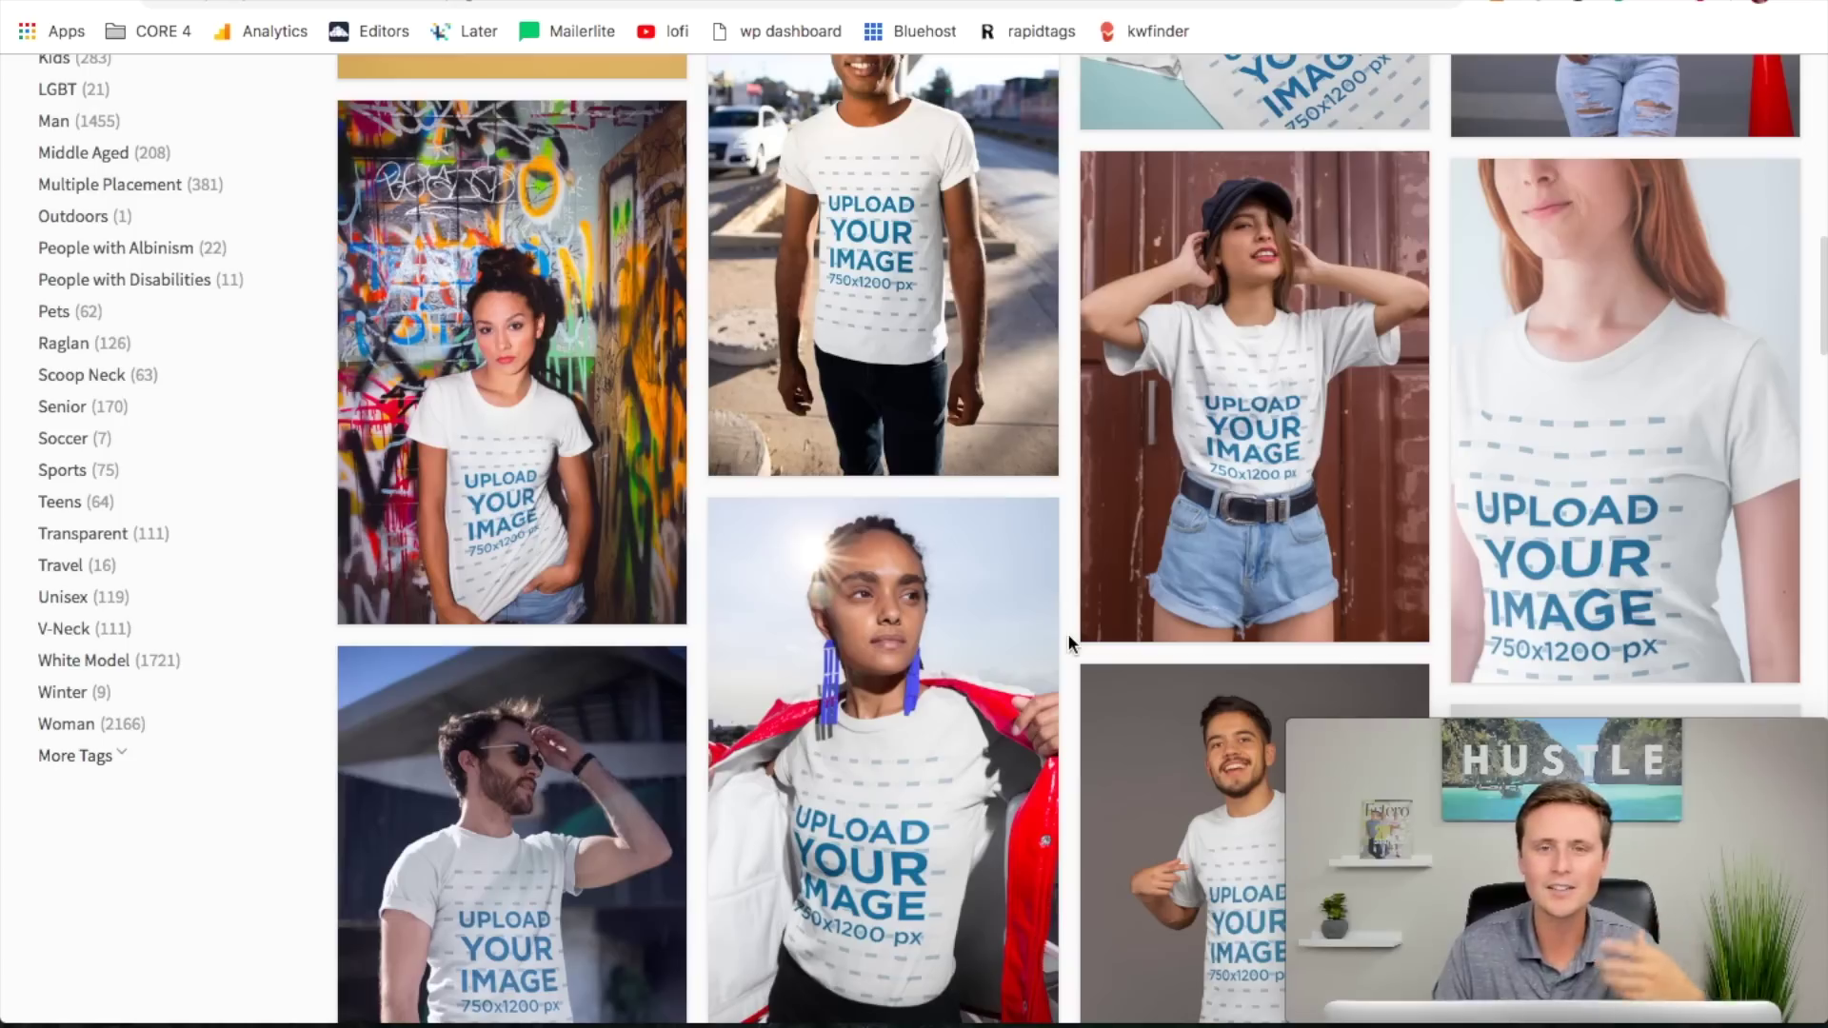